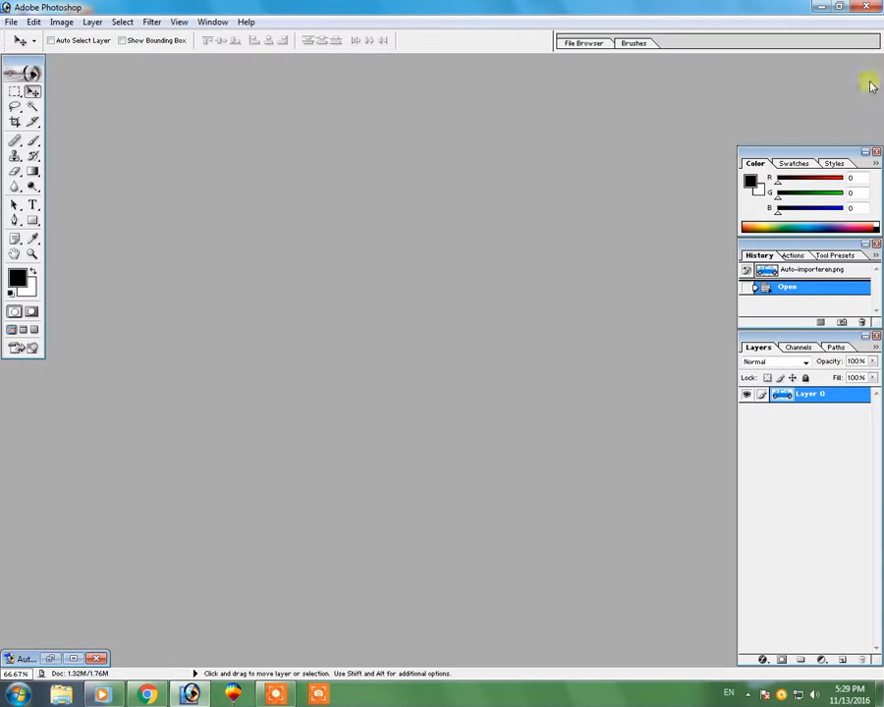
# - Close the Color and History palette groups, leaving the Layers palette open
pyautogui.click(876, 152)
pyautogui.click(876, 244)
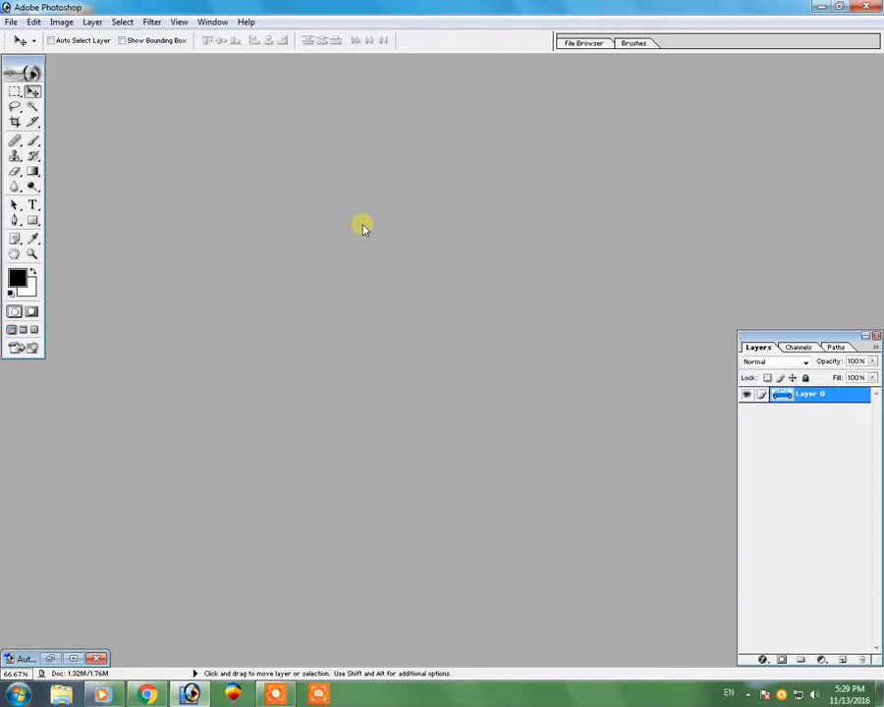
# - Create a new 1024 x 768 pixel document at 300 pixels/inch in RGB Color mode with white contents
pyautogui.hotkey('ctrl', 'n')
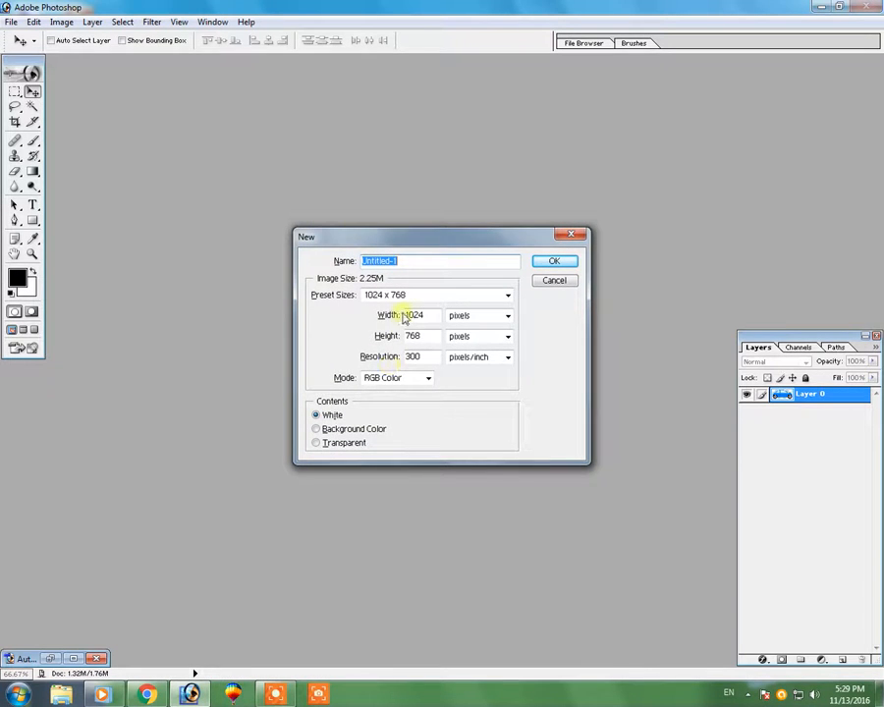
pyautogui.click(371, 297)
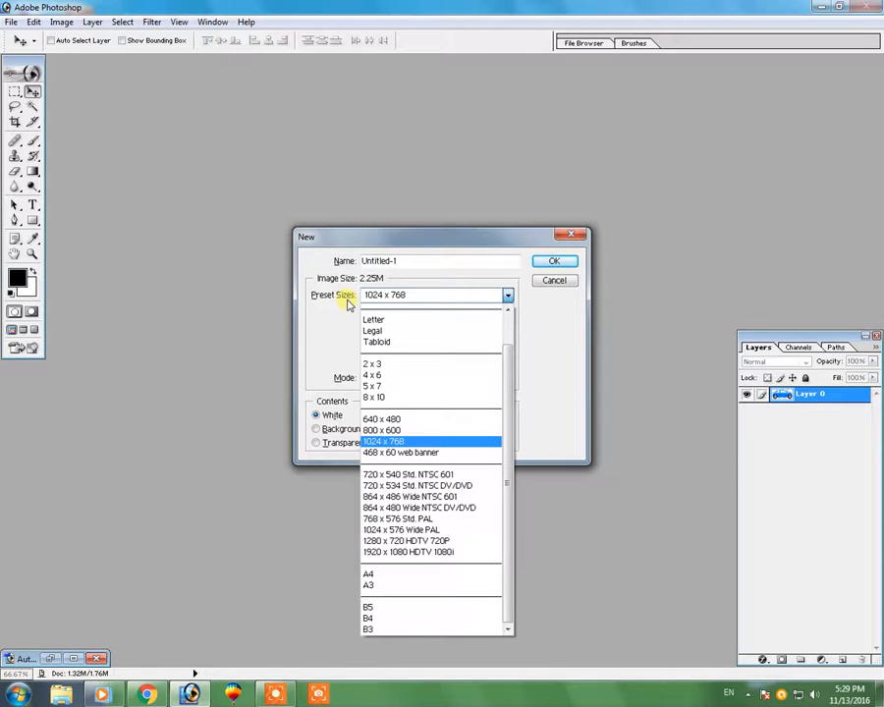
pyautogui.click(393, 443)
pyautogui.doubleClick(408, 357)
pyautogui.write('300')
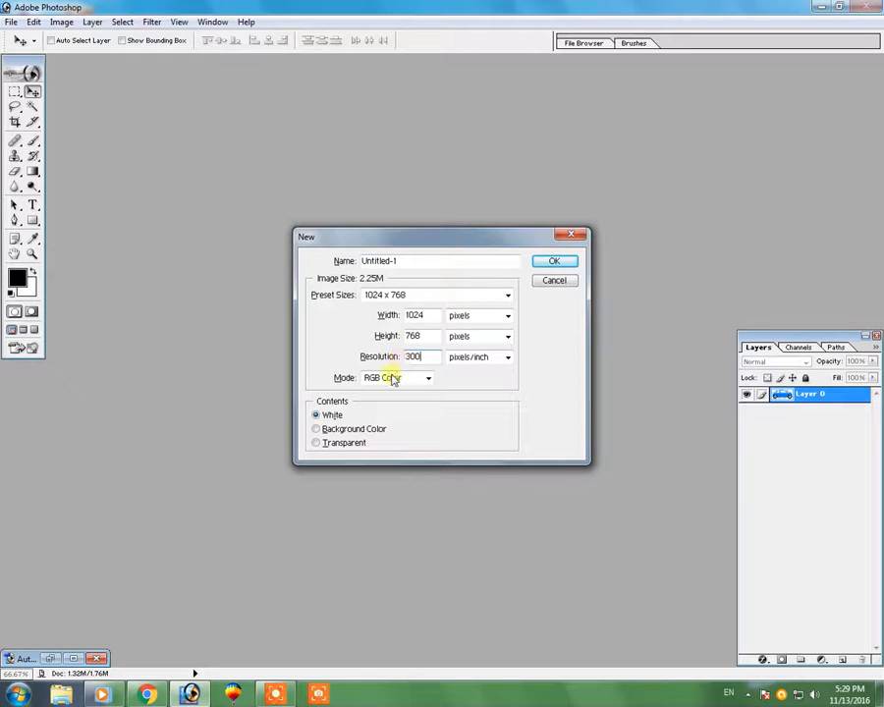
pyautogui.click(391, 378)
pyautogui.click(391, 378)
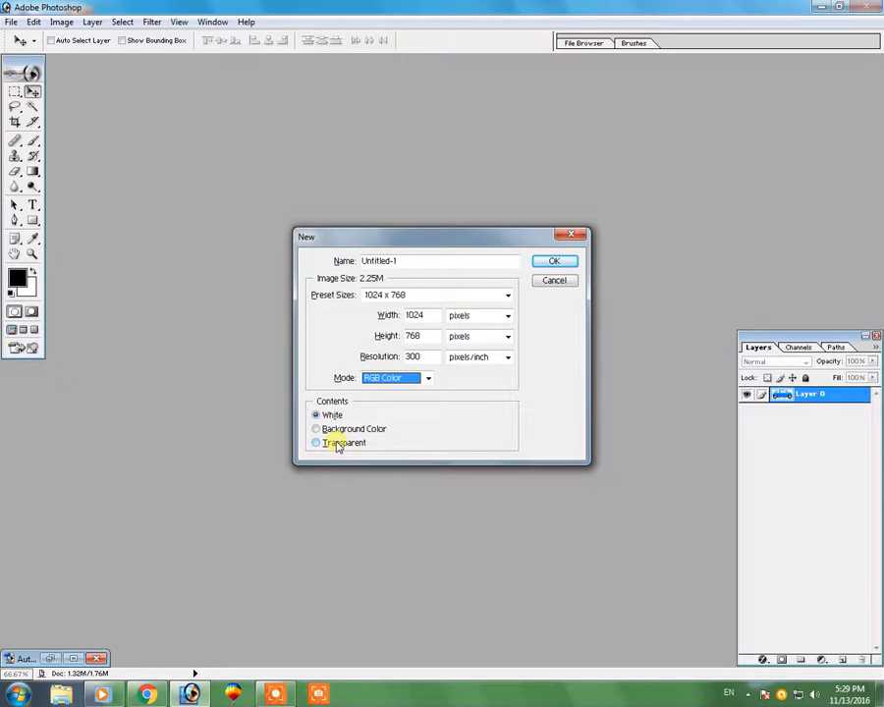
pyautogui.click(538, 263)
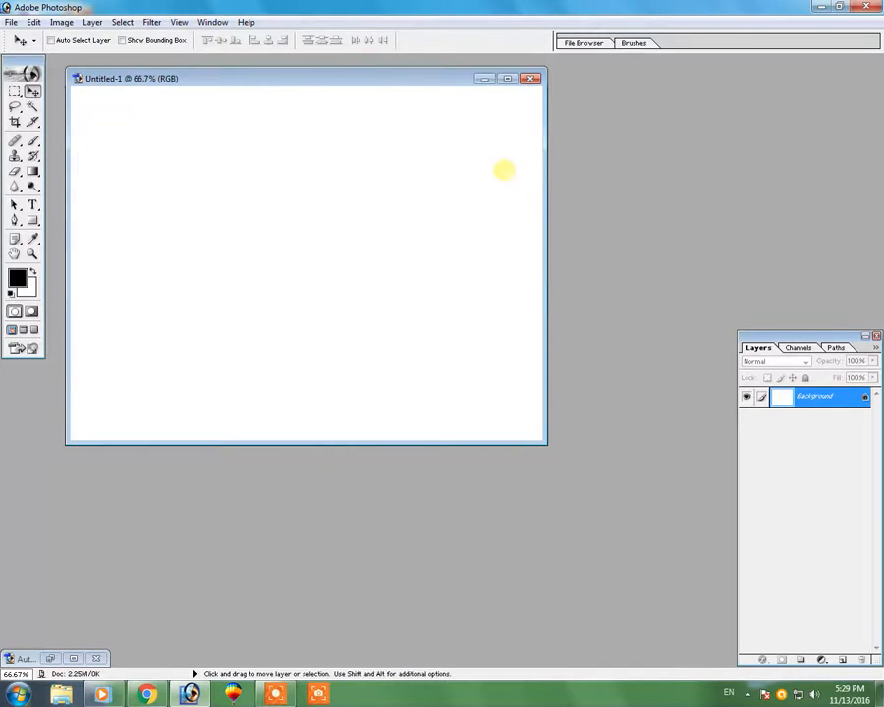
# - Convert the Background into a regular layer named Layer 0, and enlarge the document window so a margin surrounds the canvas
pyautogui.moveTo(428, 89); pyautogui.dragTo(497, 157)
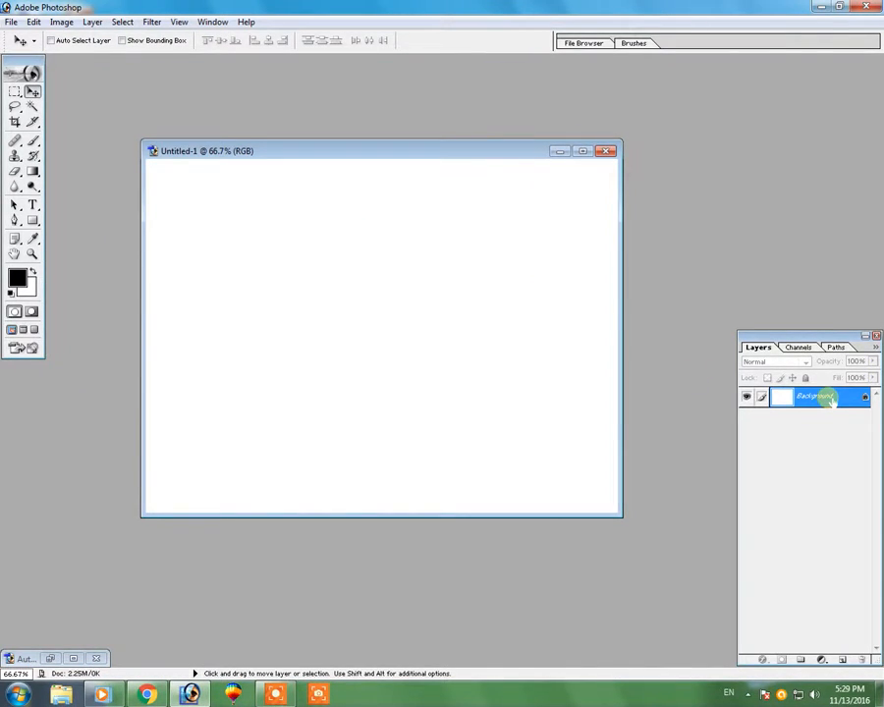
pyautogui.doubleClick(830, 399)
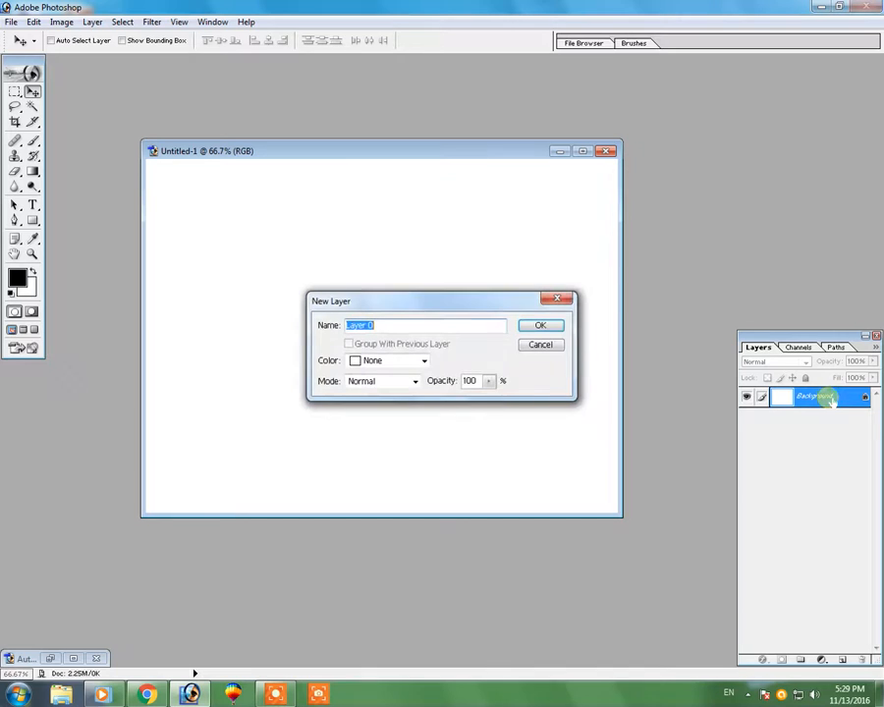
pyautogui.click(557, 326)
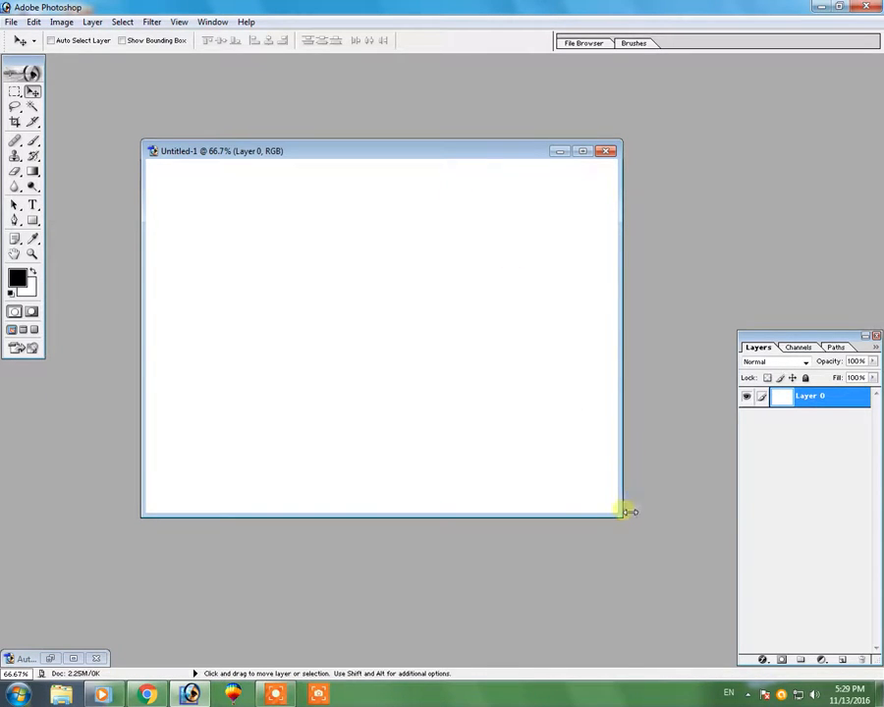
pyautogui.moveTo(623, 516); pyautogui.dragTo(659, 566)
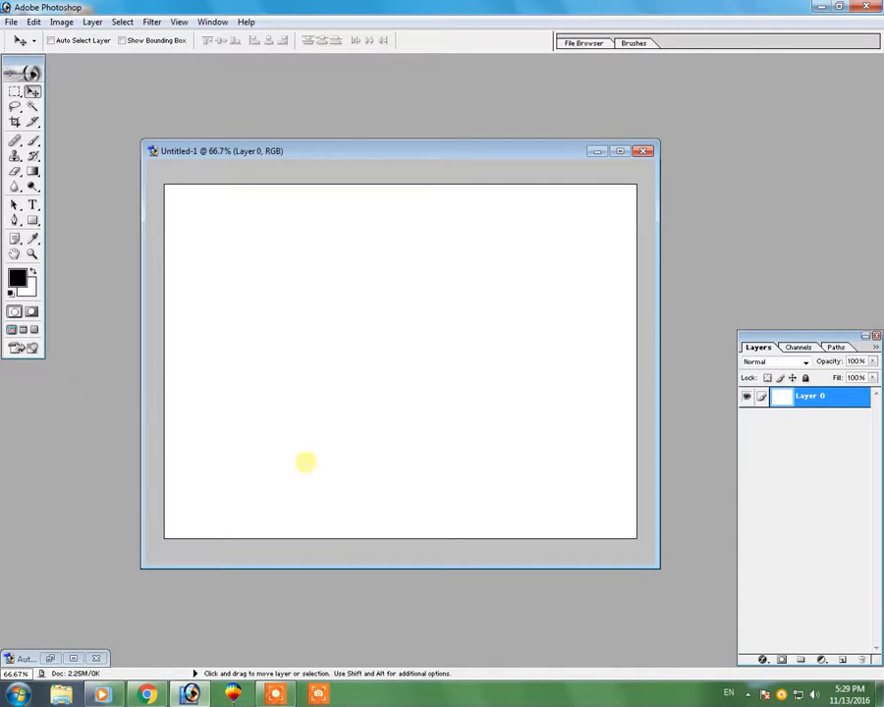
# - Fill a full-width rectangular selection over about the lowest third of the canvas with green 27D000
pyautogui.click(15, 93)
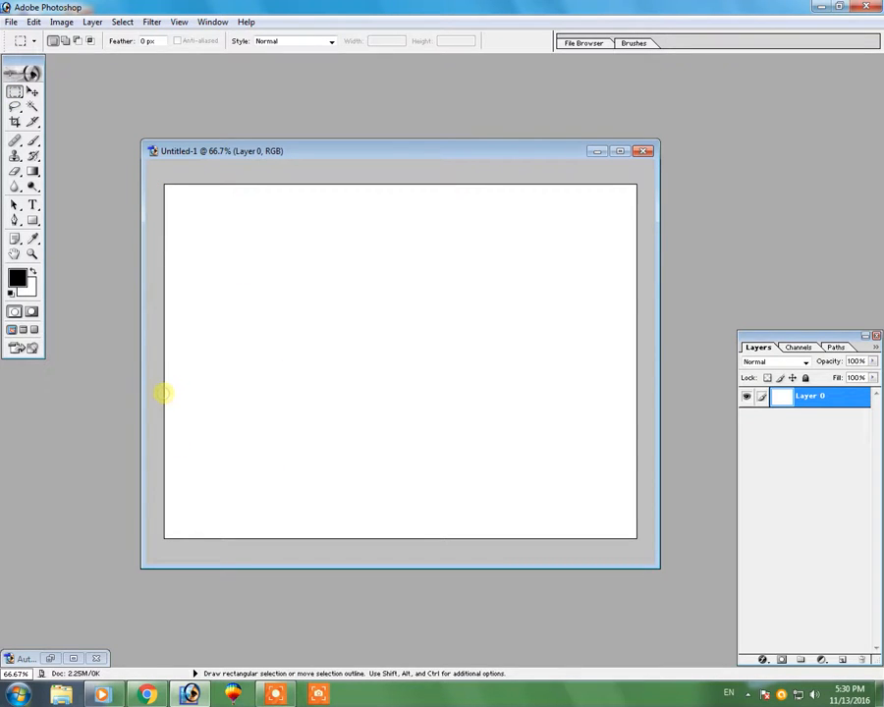
pyautogui.moveTo(163, 392); pyautogui.dragTo(635, 536)
pyautogui.moveTo(502, 490); pyautogui.dragTo(505, 517)
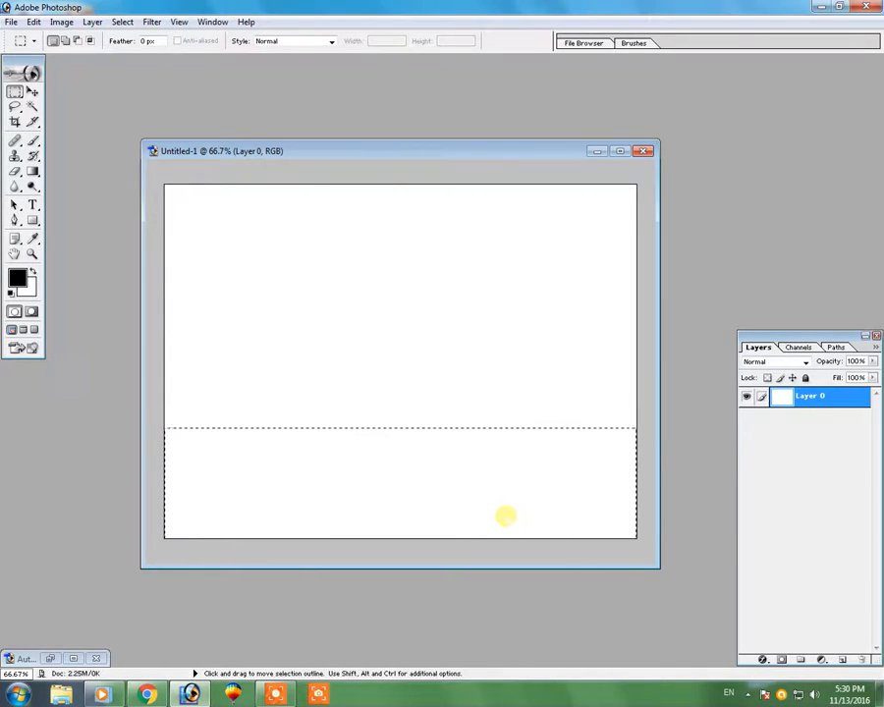
pyautogui.click(32, 238)
pyautogui.click(26, 286)
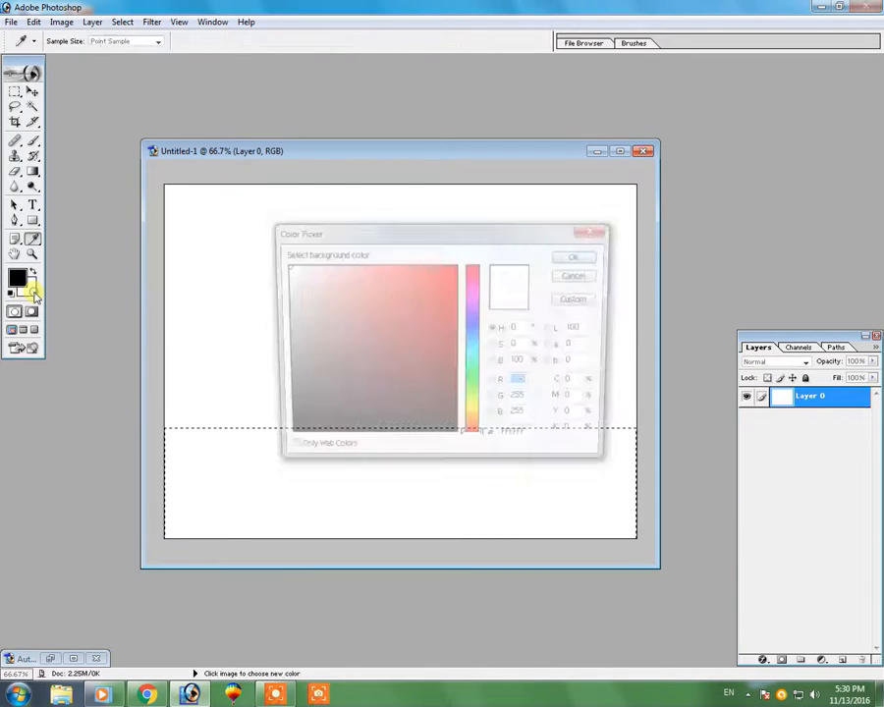
pyautogui.click(474, 392)
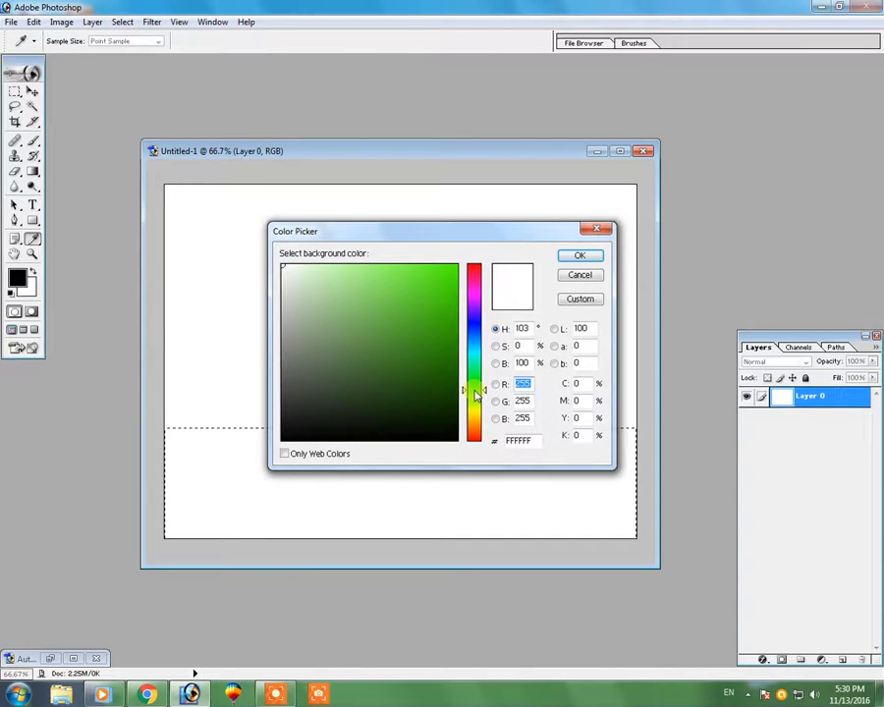
pyautogui.moveTo(442, 298)
pyautogui.mouseDown()
pyautogui.moveTo(464, 290)
pyautogui.moveTo(469, 297)
pyautogui.moveTo(450, 306)
pyautogui.mouseUp()
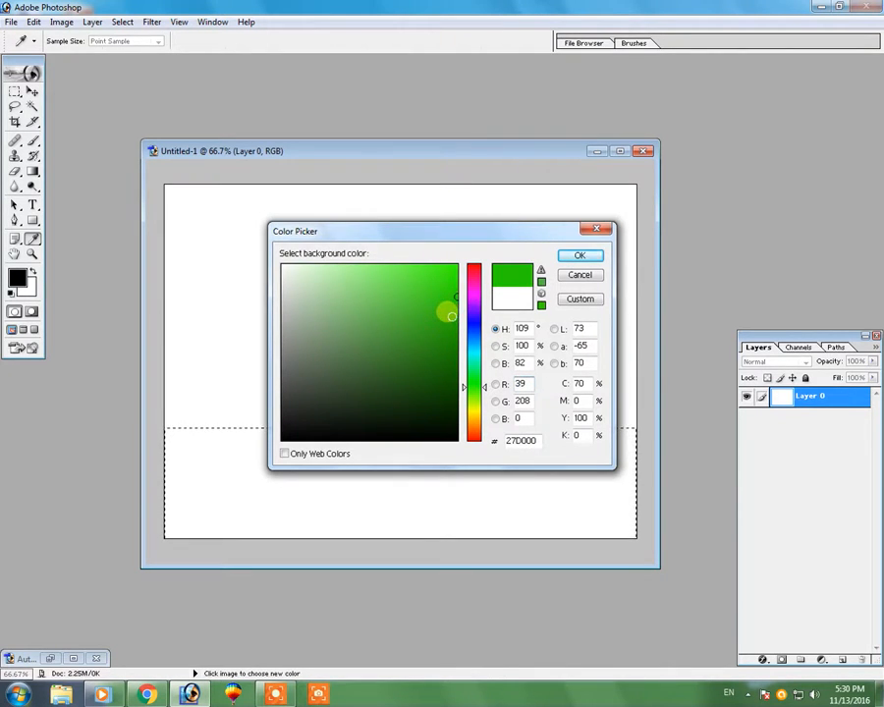
pyautogui.press('Return')
pyautogui.press('m')
pyautogui.press('ctrl')
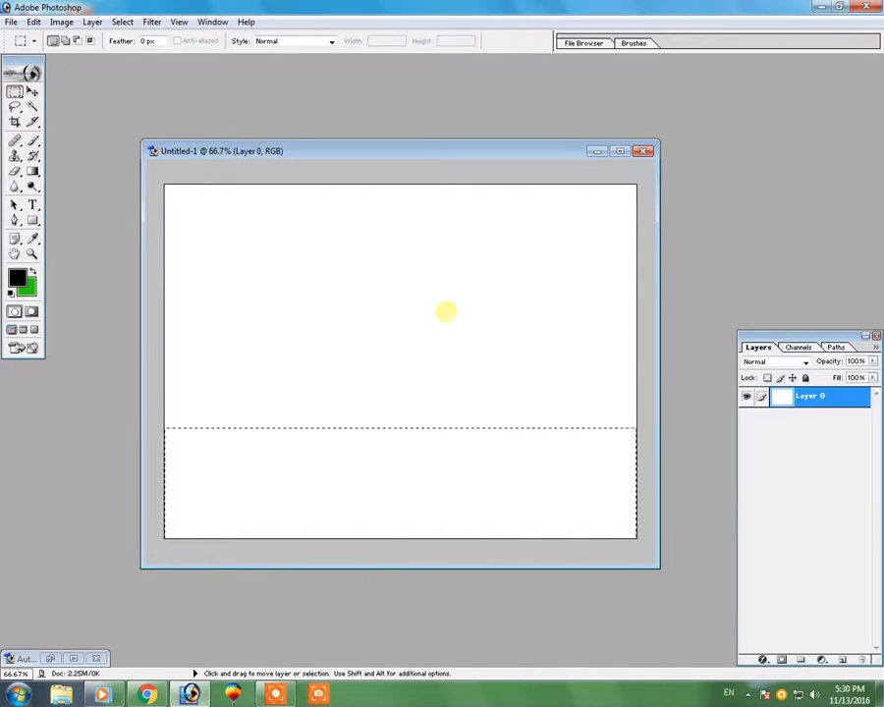
pyautogui.hotkey('ctrl', 'BackSpace')
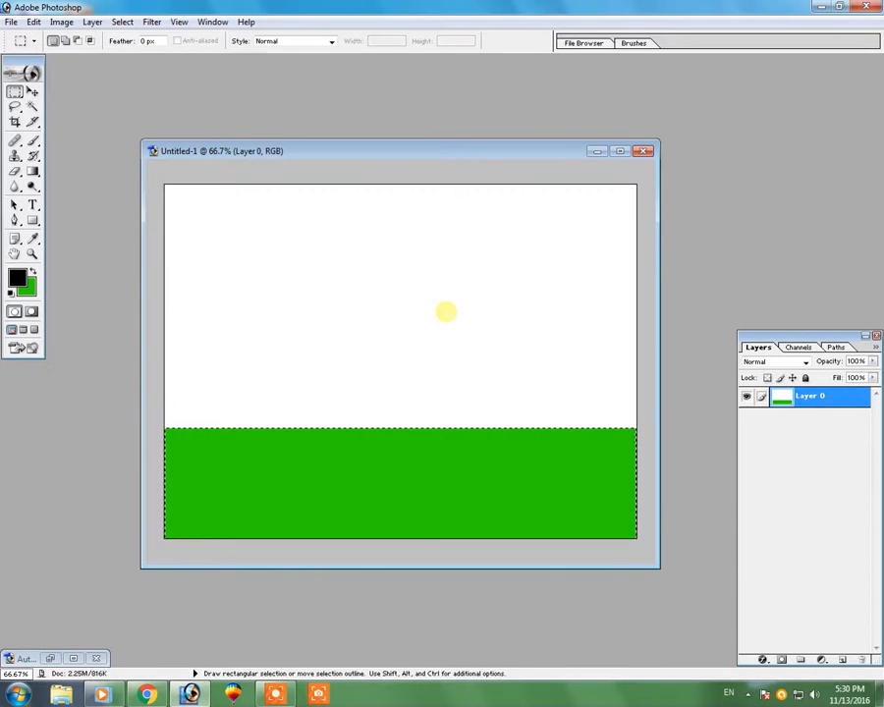
# - Copy the selected green strip onto a new layer
pyautogui.press('ctrl')
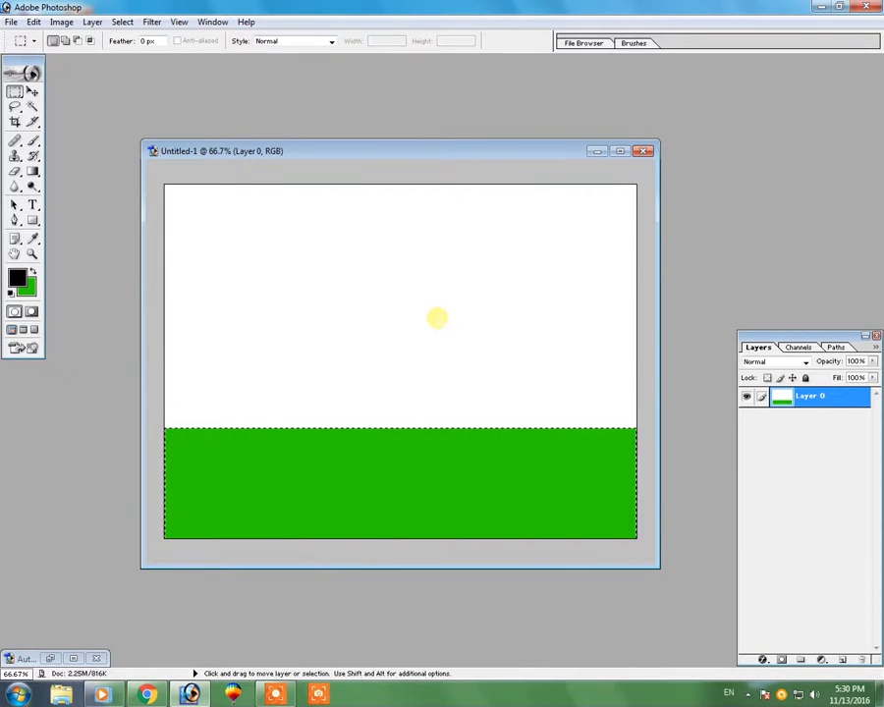
pyautogui.hotkey('ctrl', 'j')
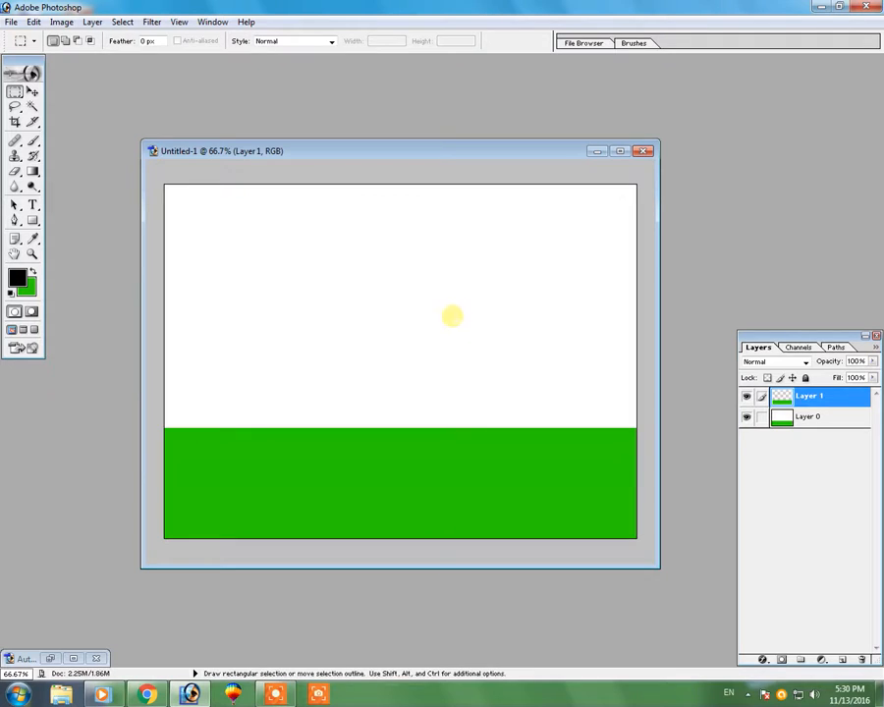
pyautogui.click(32, 90)
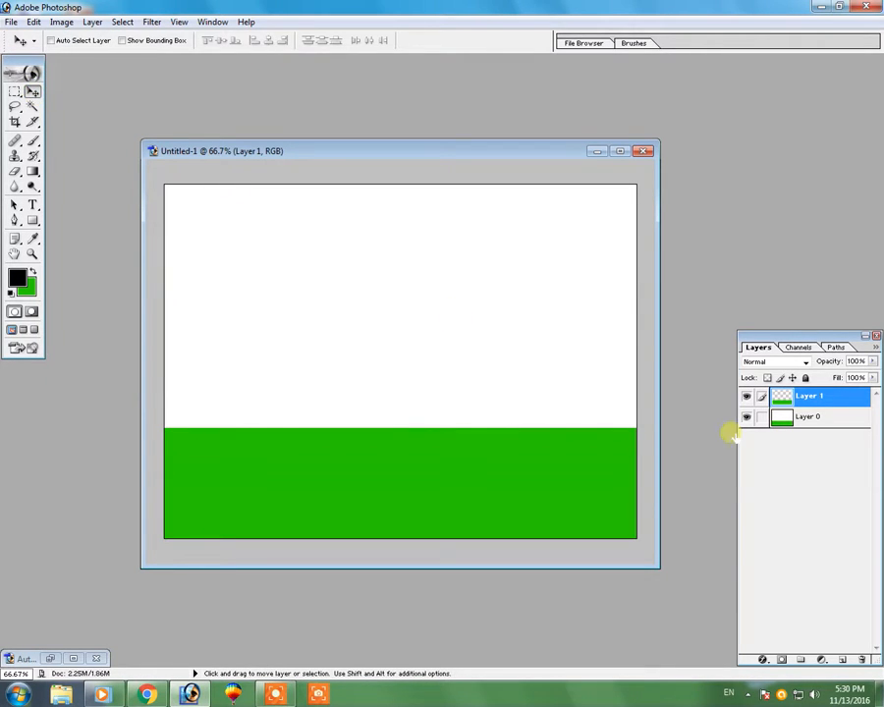
# - Delete the green strip from Layer 0 using Layer 1's transparency as the selection, deselect, and check both layers by toggling their visibility
pyautogui.click(781, 417)
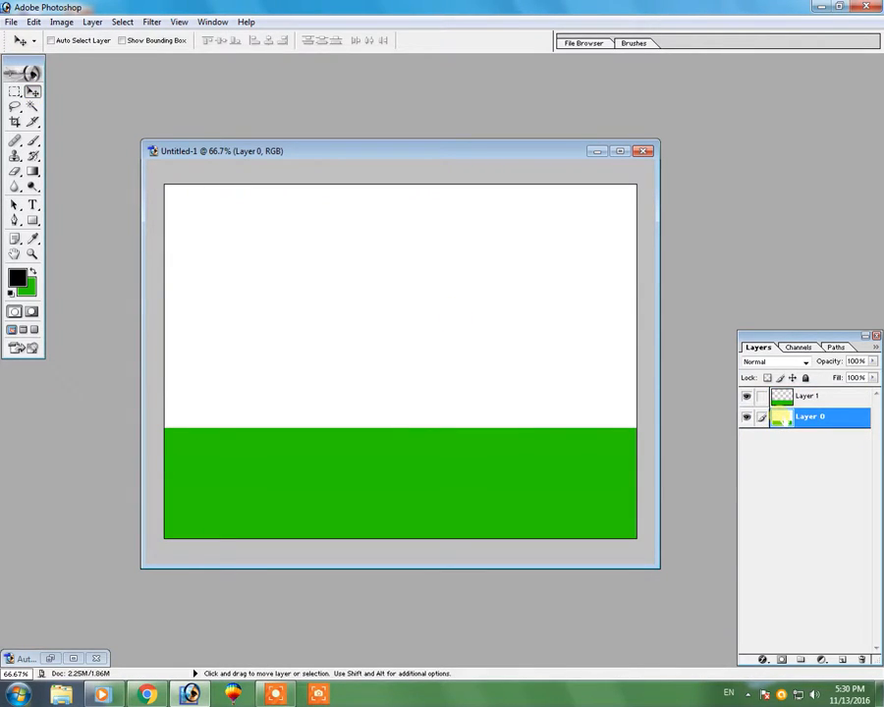
pyautogui.click(807, 395)
pyautogui.rightClick(781, 396)
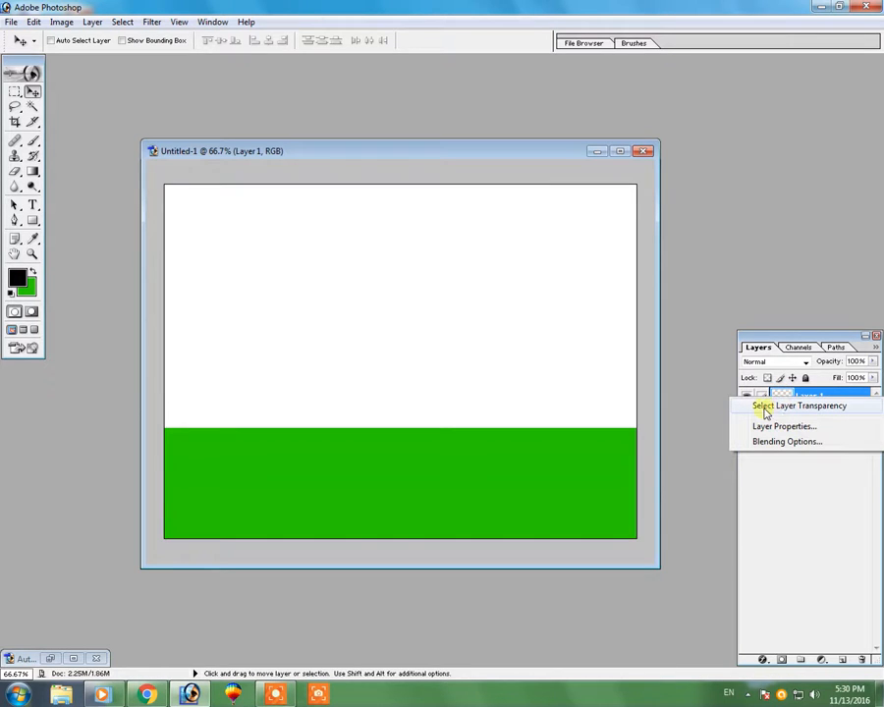
pyautogui.click(787, 412)
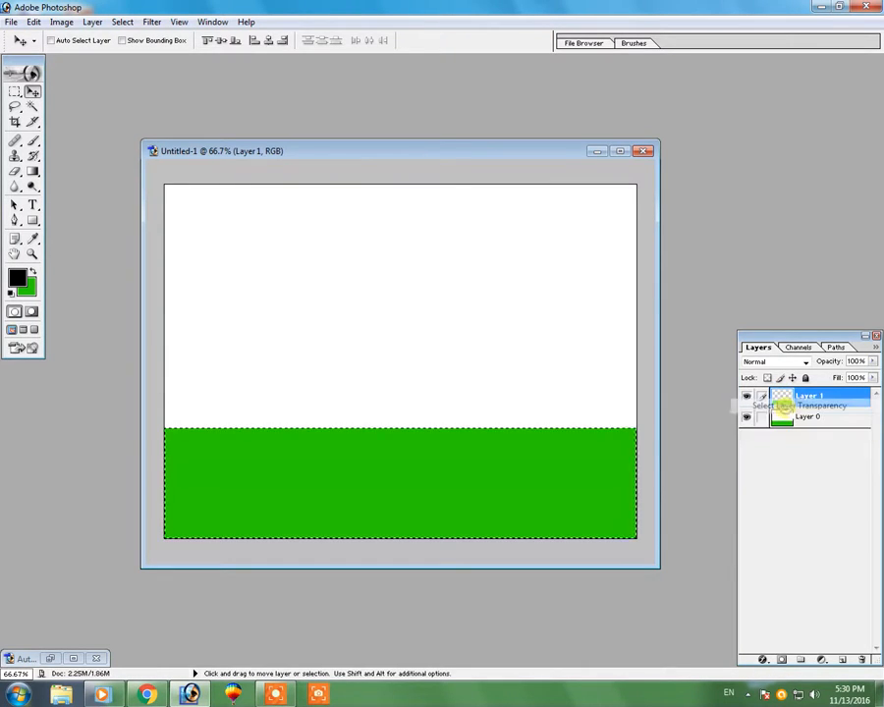
pyautogui.click(782, 418)
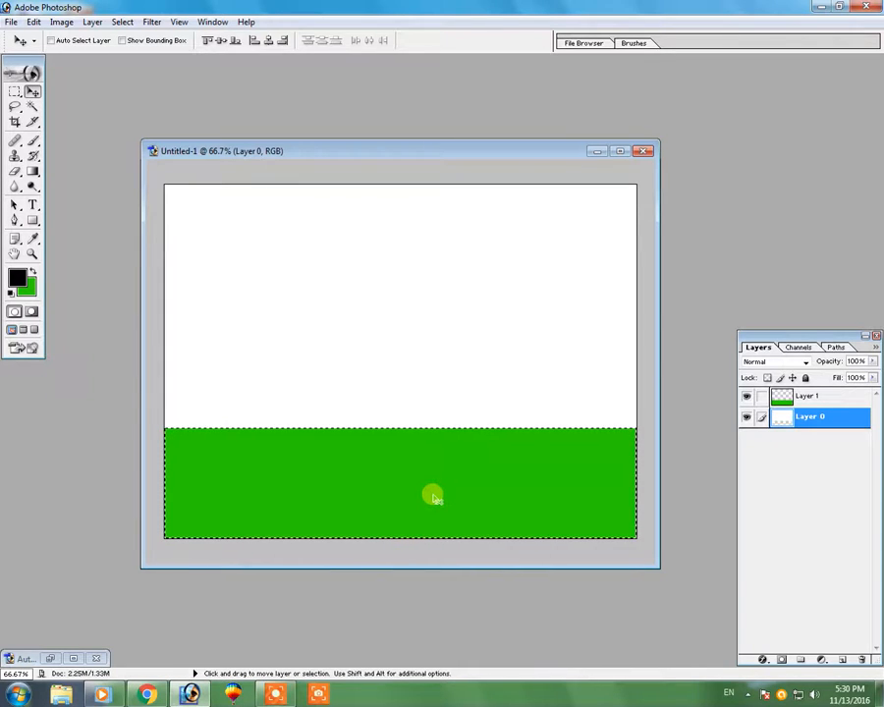
pyautogui.hotkey('ctrl', 'd')
pyautogui.click(746, 395)
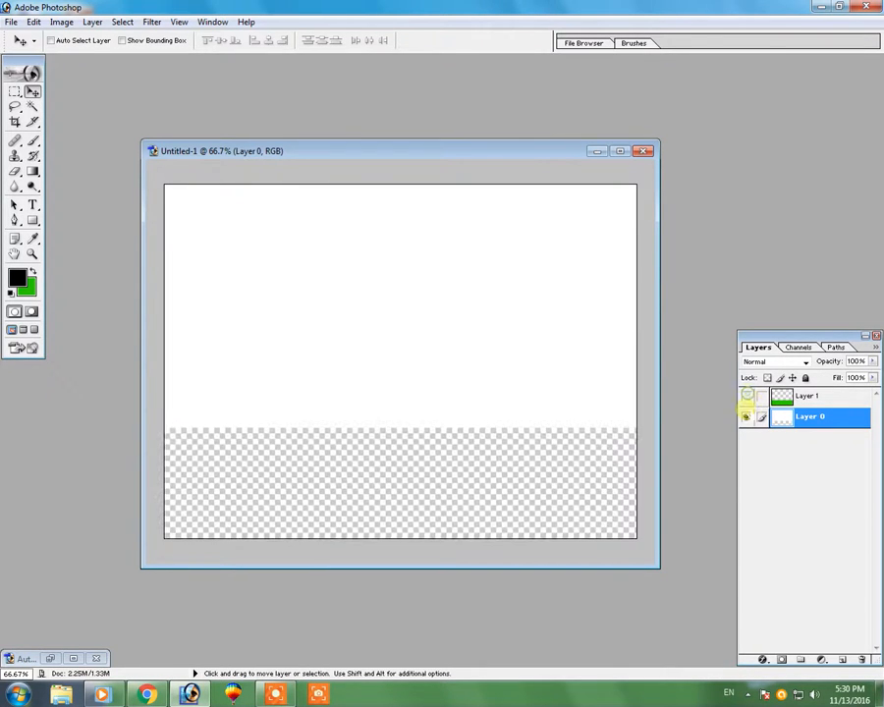
pyautogui.click(747, 395)
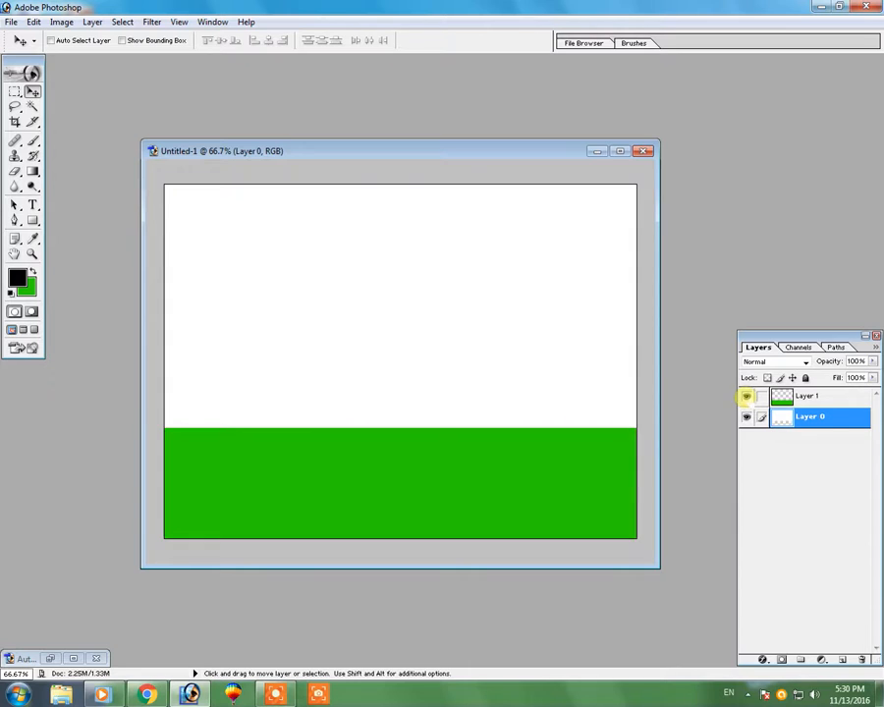
pyautogui.click(747, 418)
pyautogui.click(747, 419)
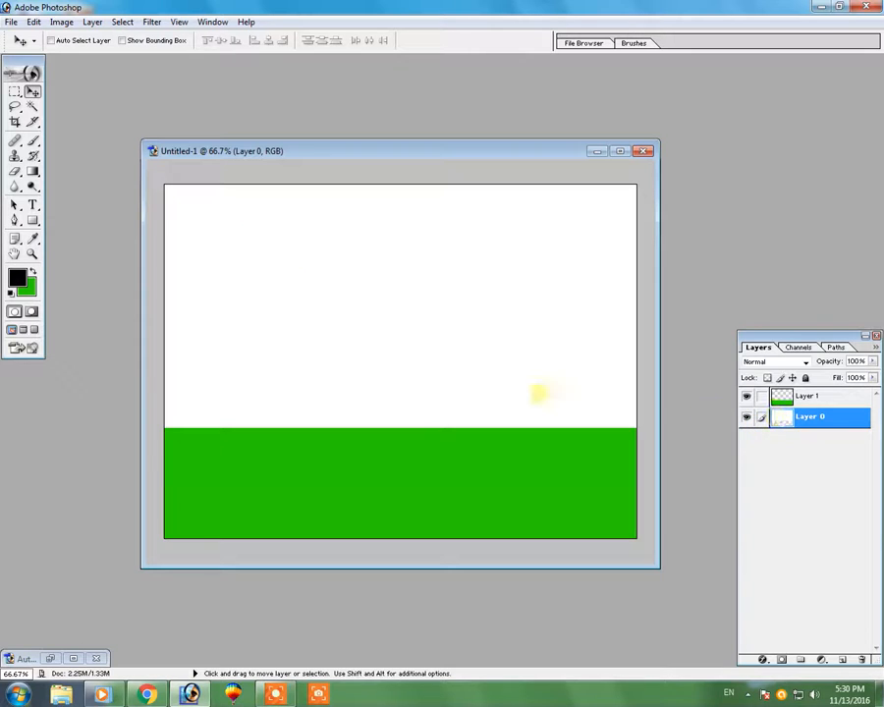
# - Duplicate Layer 0 and fill the copy with a light sky blue
pyautogui.hotkey('ctrl', 'j')
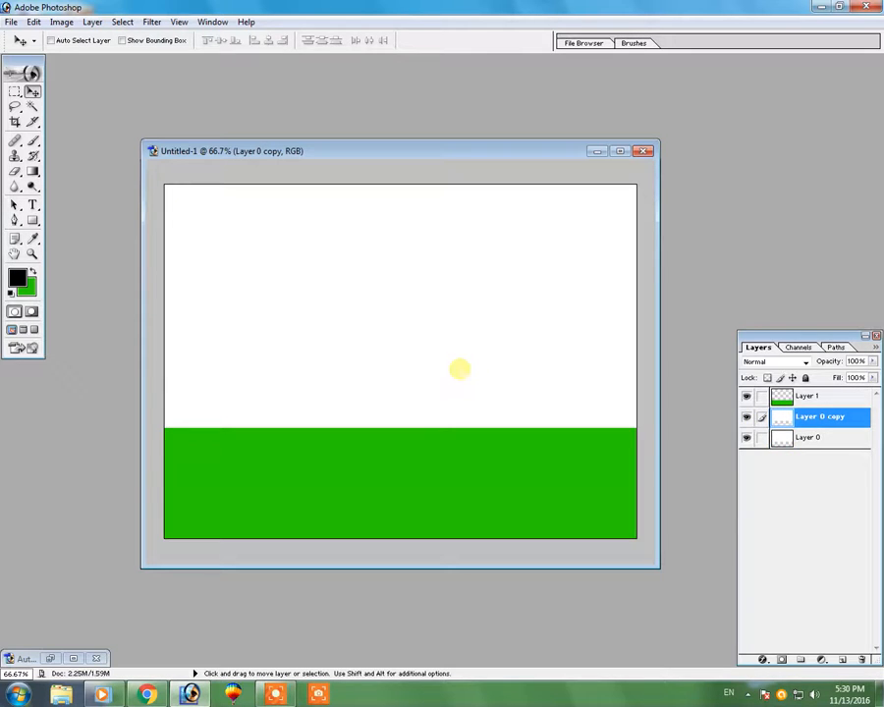
pyautogui.press('i')
pyautogui.click(29, 288)
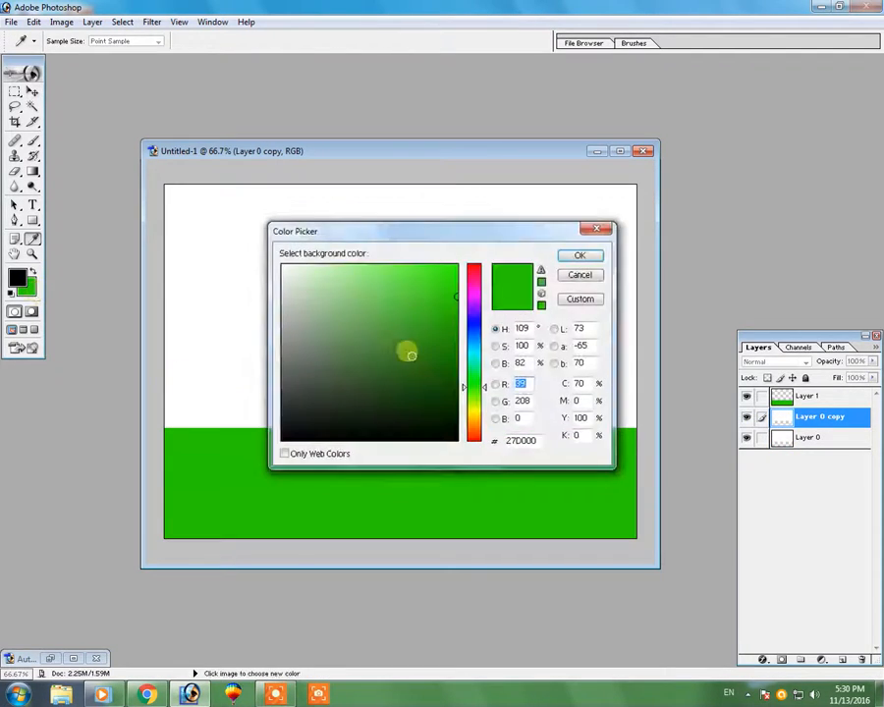
pyautogui.click(475, 347)
pyautogui.moveTo(475, 346)
pyautogui.mouseDown()
pyautogui.moveTo(474, 335)
pyautogui.moveTo(474, 350)
pyautogui.mouseUp()
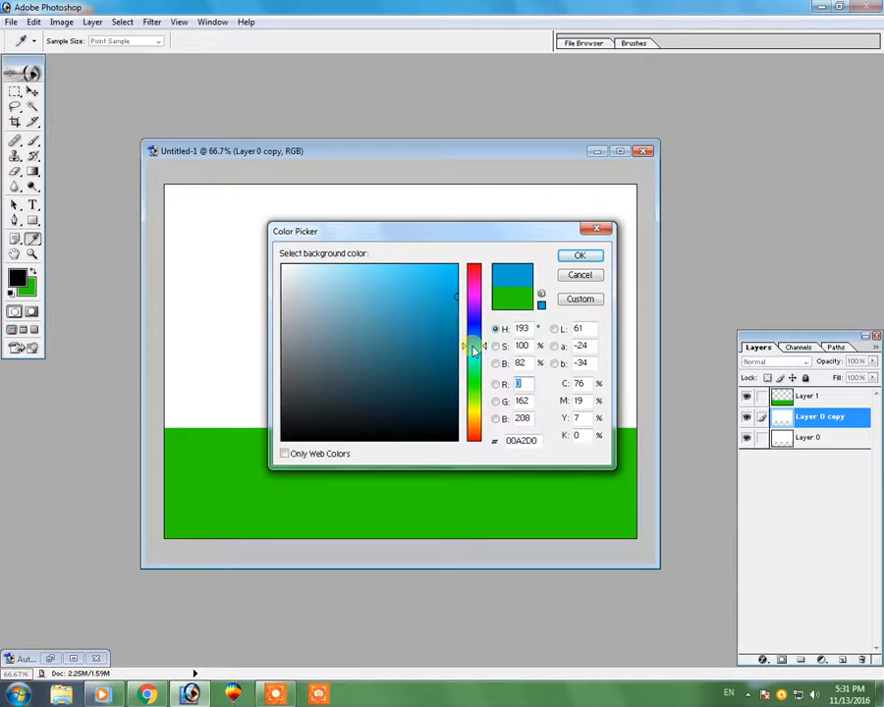
pyautogui.moveTo(428, 285); pyautogui.dragTo(418, 255)
pyautogui.press('Return')
pyautogui.press('v')
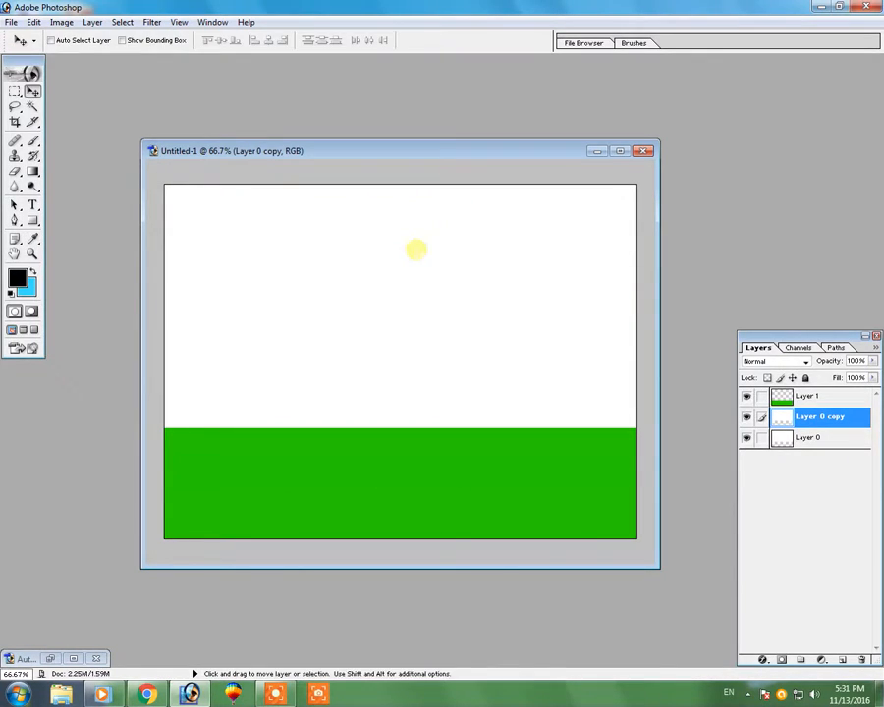
pyautogui.hotkey('ctrl', 'BackSpace')
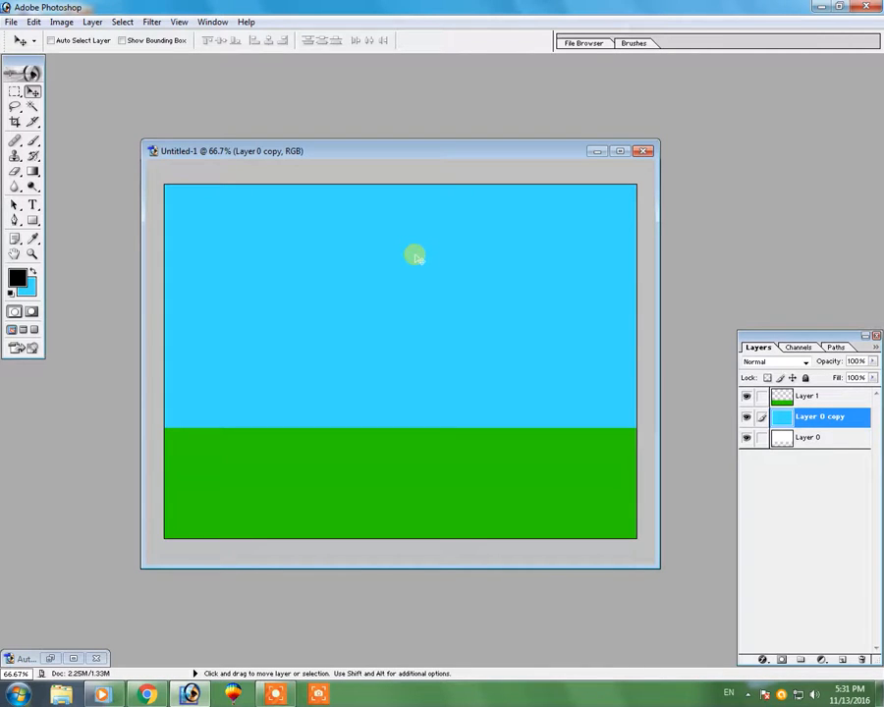
# - Delete a full-width rectangular area across the middle of Layer 0 copy with a 100-pixel feather to fade the sky, and deselect
pyautogui.click(14, 94)
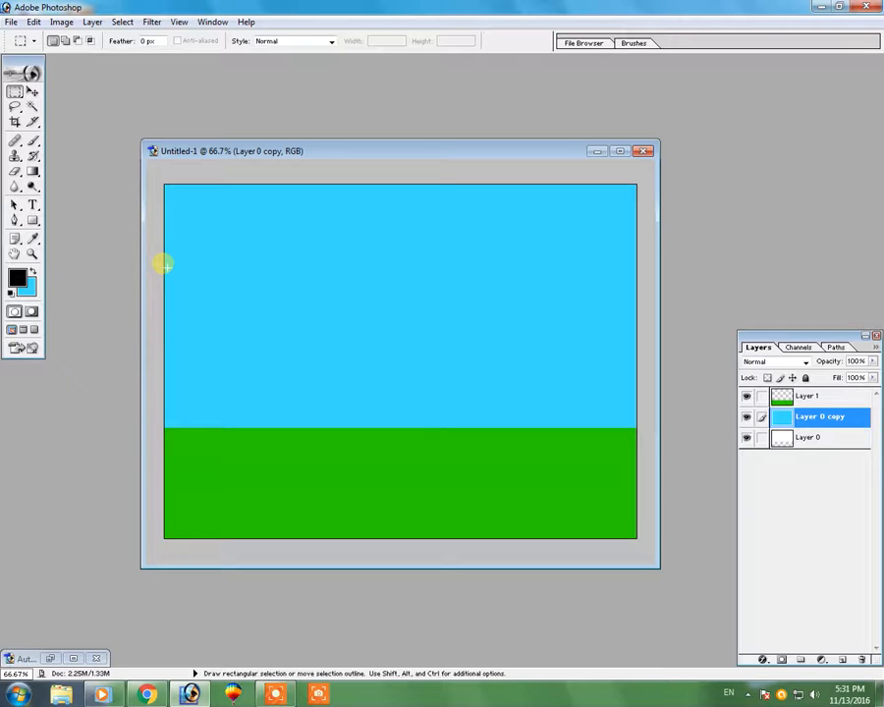
pyautogui.moveTo(164, 263); pyautogui.dragTo(665, 498)
pyautogui.rightClick(352, 315)
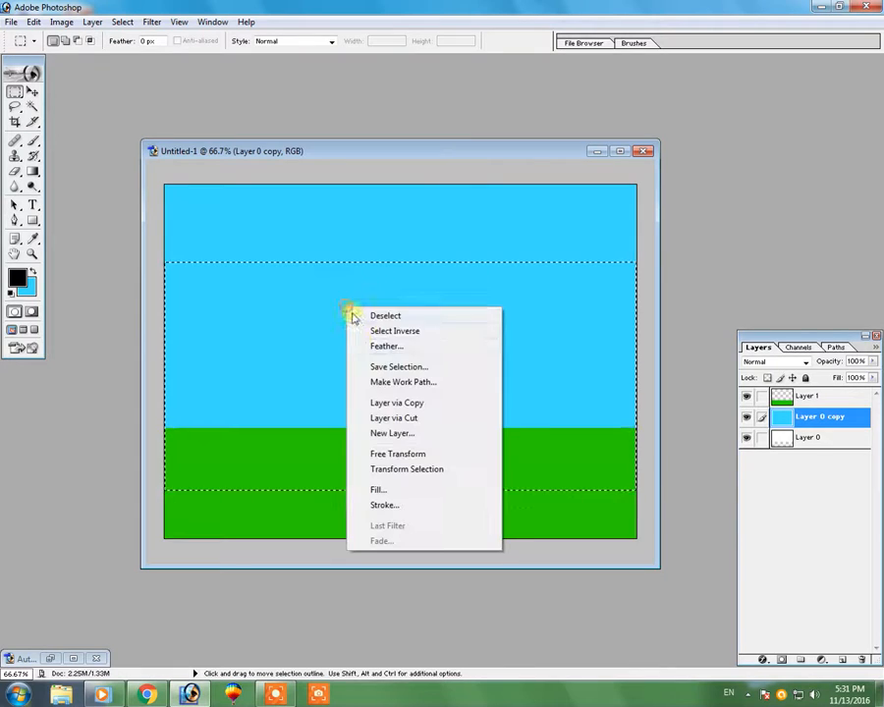
pyautogui.click(360, 346)
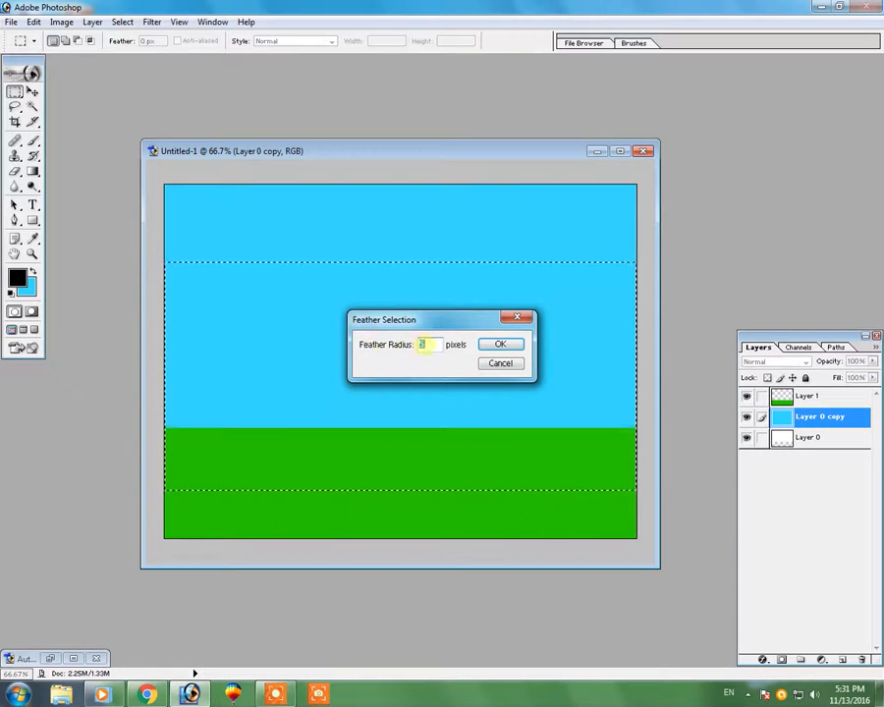
pyautogui.write('100')
pyautogui.press('Return')
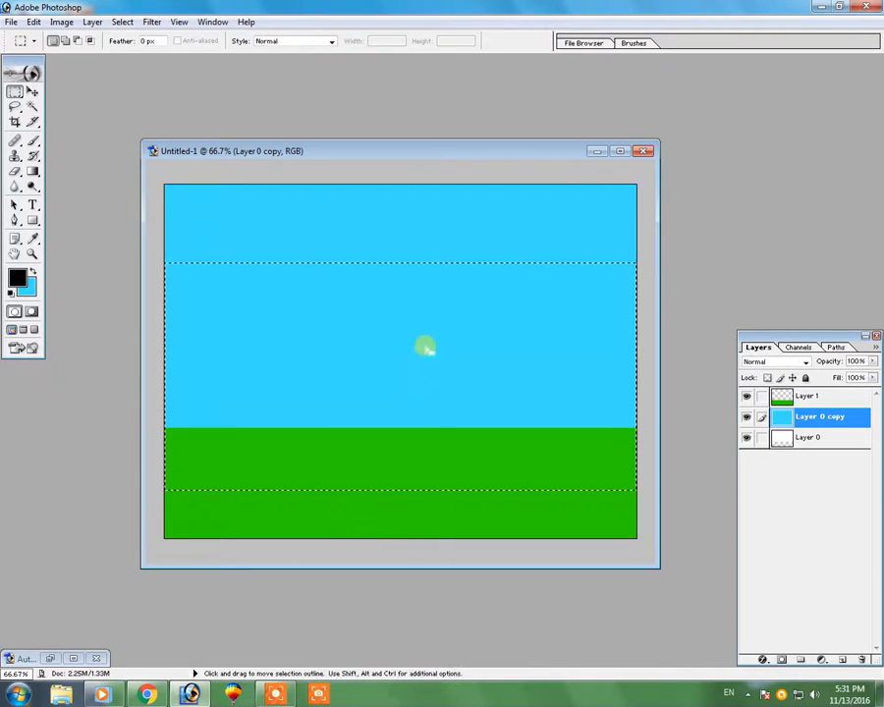
pyautogui.press('Delete')
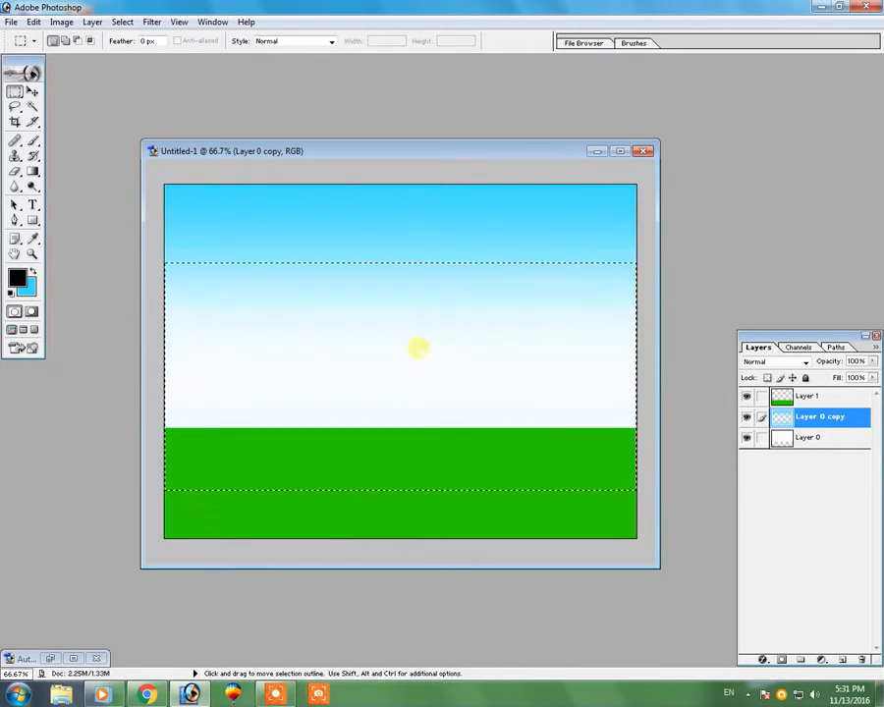
pyautogui.hotkey('ctrl', 'd')
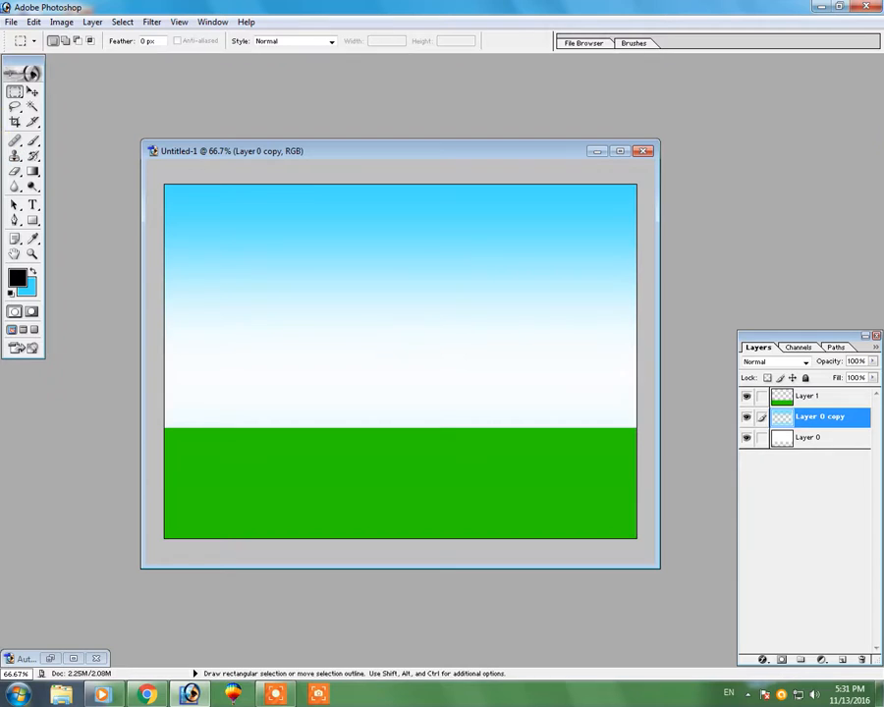
# - Enable Auto Select Layer and Show Bounding Box for the Move tool, and stretch Layer 0 copy downward to about 135% height
pyautogui.click(33, 90)
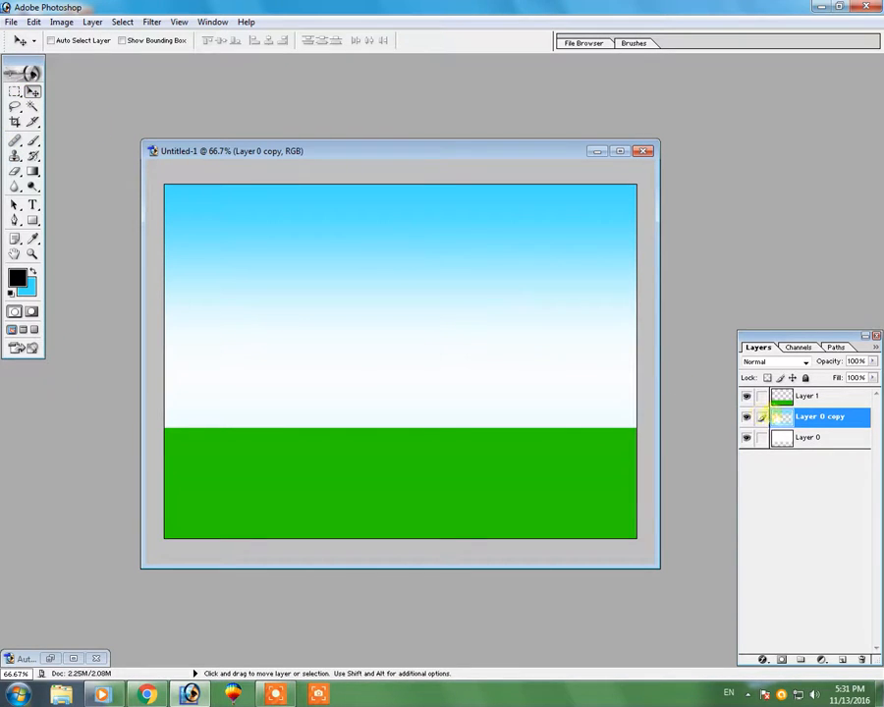
pyautogui.moveTo(784, 420)
pyautogui.mouseDown()
pyautogui.moveTo(782, 397)
pyautogui.moveTo(784, 429)
pyautogui.mouseUp()
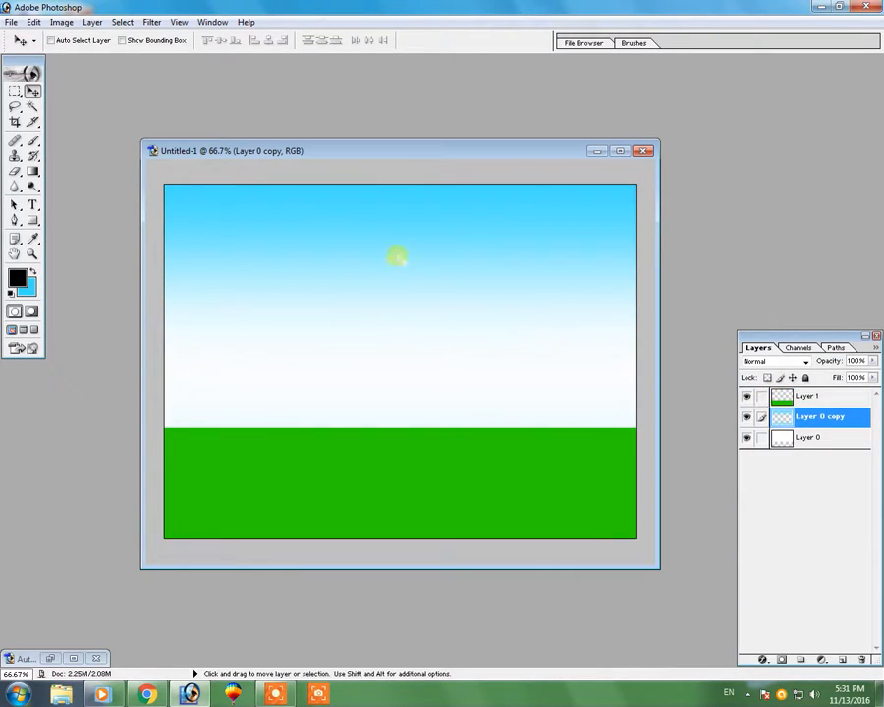
pyautogui.click(98, 41)
pyautogui.click(132, 42)
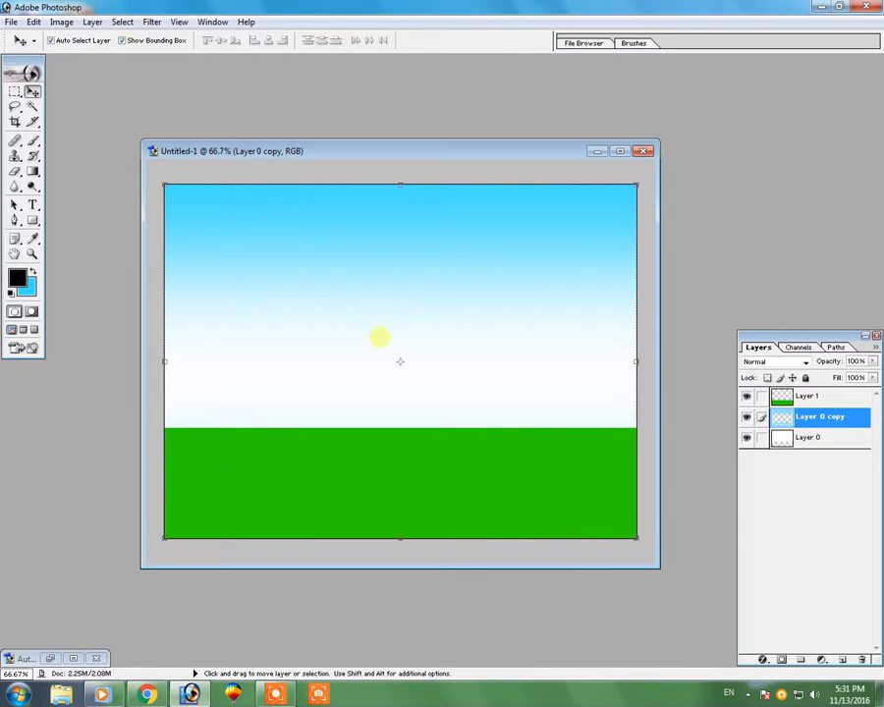
pyautogui.moveTo(405, 566); pyautogui.dragTo(406, 656)
pyautogui.click(620, 150)
pyautogui.moveTo(447, 535); pyautogui.dragTo(429, 657)
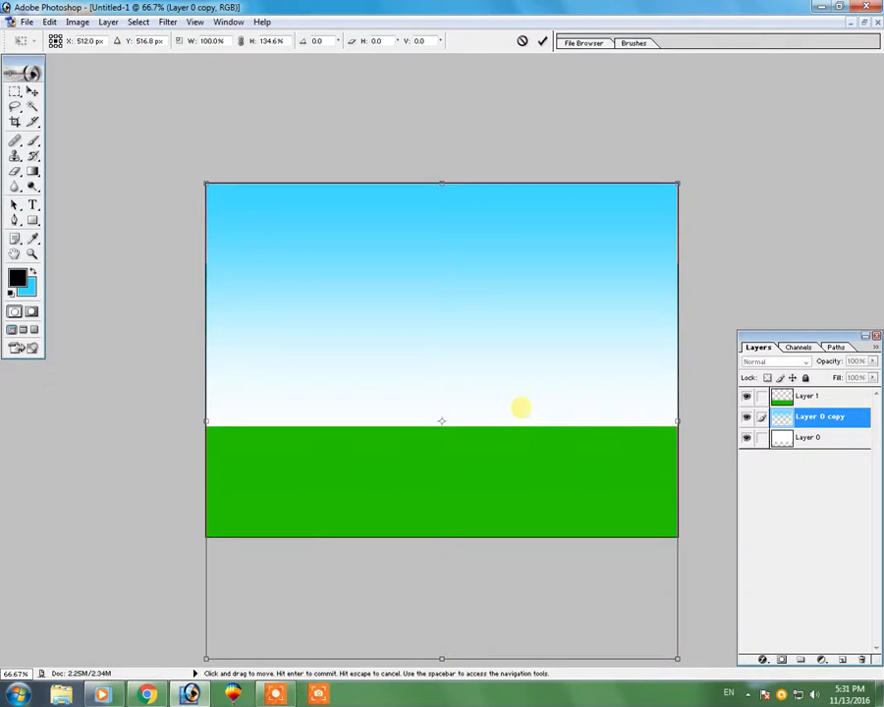
pyautogui.doubleClick(523, 405)
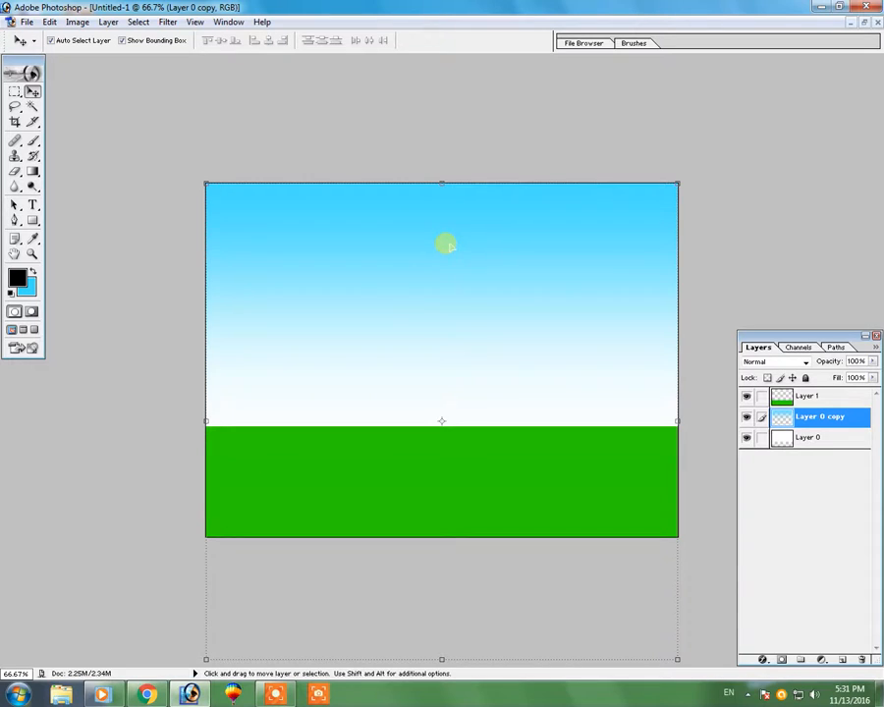
# - Switch to the Pen tool and bring the whole canvas into view at 100% zoom
pyautogui.click(404, 465)
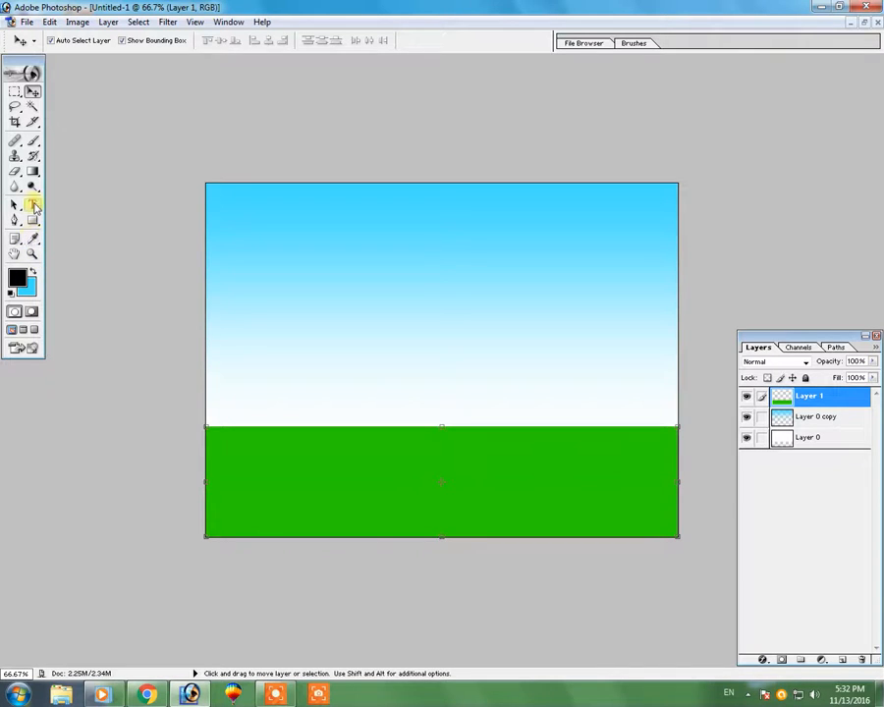
pyautogui.click(15, 222)
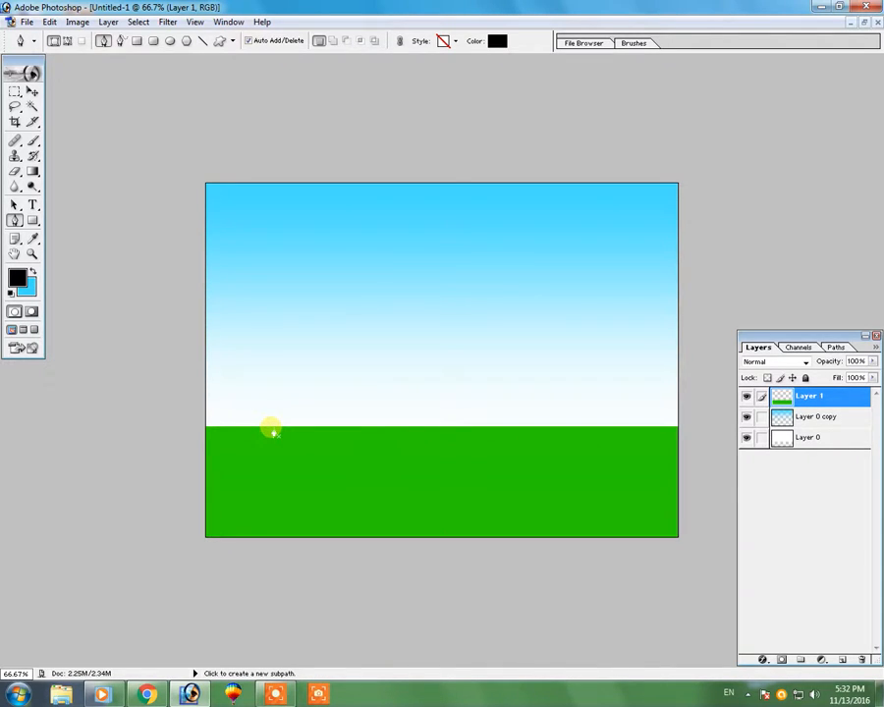
pyautogui.hotkey('ctrl', '+')
pyautogui.hotkey('ctrl', '+')
pyautogui.hotkey('ctrl', '+')
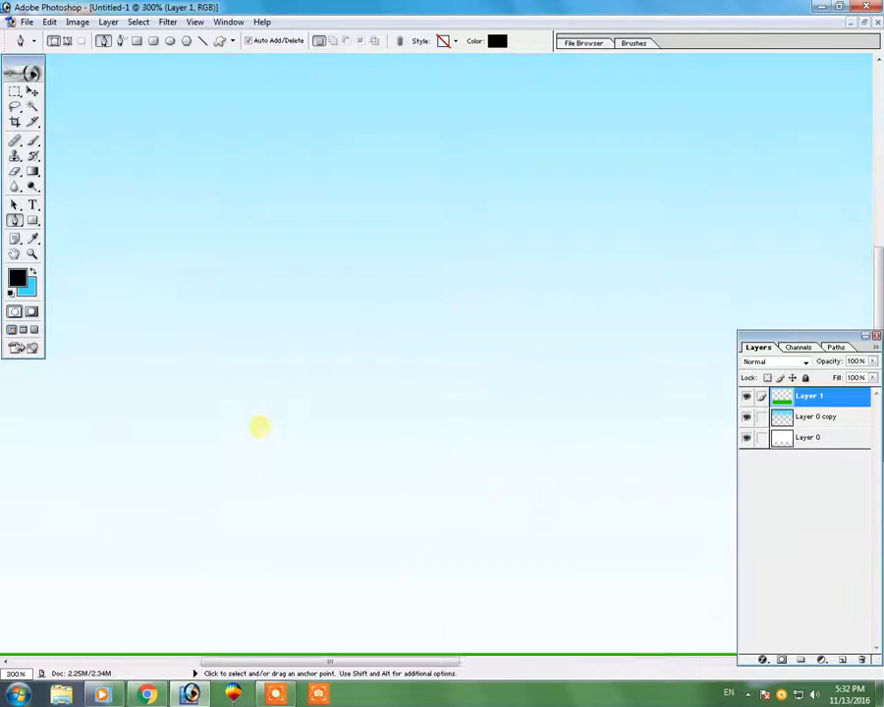
pyautogui.press('space')
pyautogui.moveTo(192, 554); pyautogui.dragTo(812, 177)
pyautogui.moveTo(423, 496); pyautogui.dragTo(731, 412)
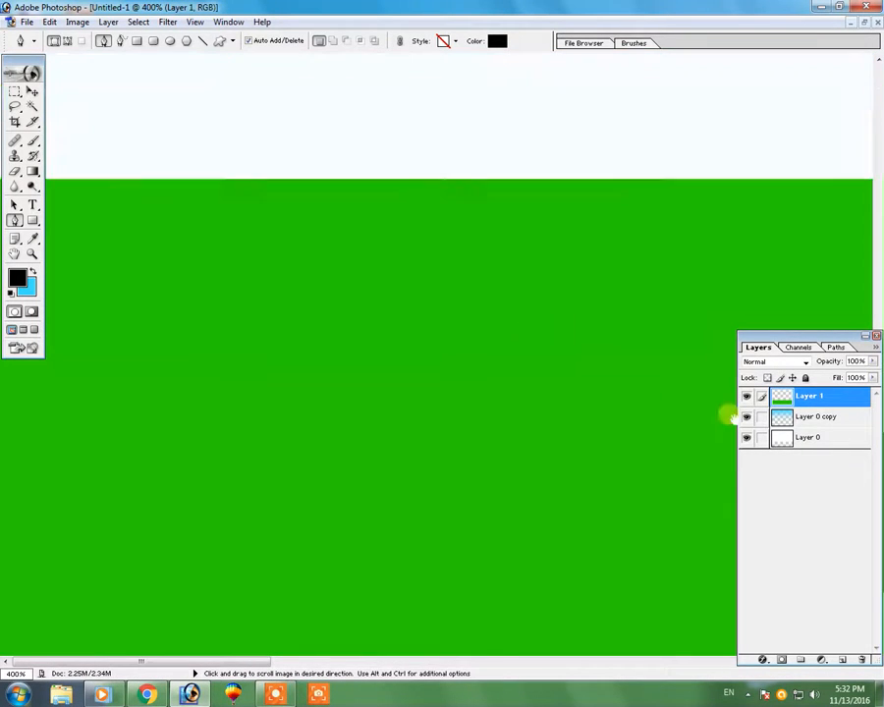
pyautogui.moveTo(325, 462); pyautogui.dragTo(628, 423)
pyautogui.moveTo(212, 339); pyautogui.dragTo(503, 356)
pyautogui.hotkey('ctrl', '-')
pyautogui.hotkey('ctrl', '-')
pyautogui.hotkey('ctrl', '-')
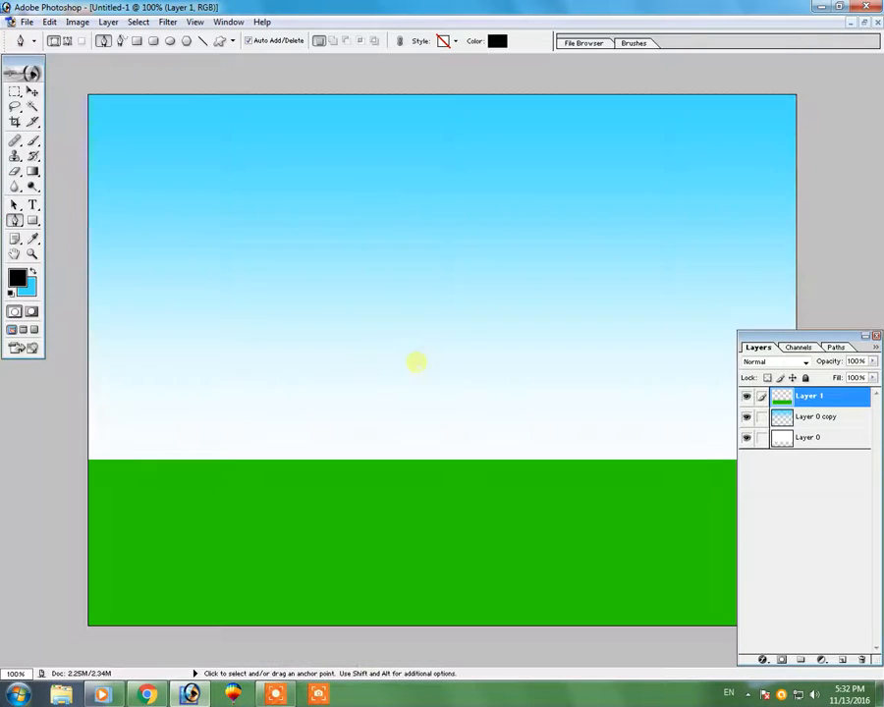
pyautogui.click(210, 459)
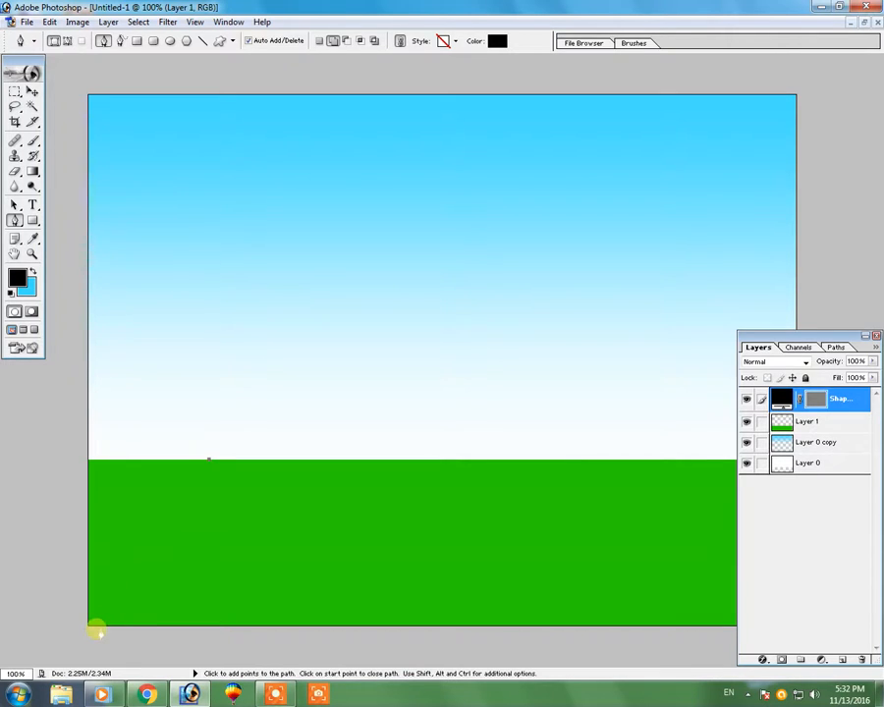
pyautogui.moveTo(83, 638); pyautogui.dragTo(4, 650)
pyautogui.hotkey('ctrl', 'alt', 'z')
pyautogui.hotkey('ctrl', 'alt', 'z')
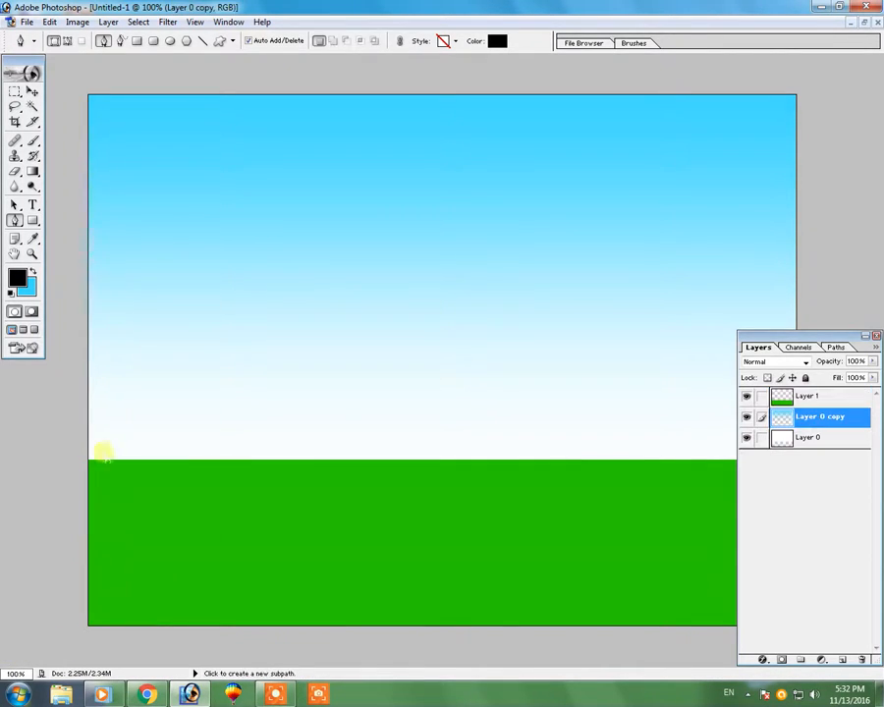
# - Draw a road-shaped Pen path, narrow at the horizon and widening past the canvas's lower edge, and convert it to a selection
pyautogui.click(67, 41)
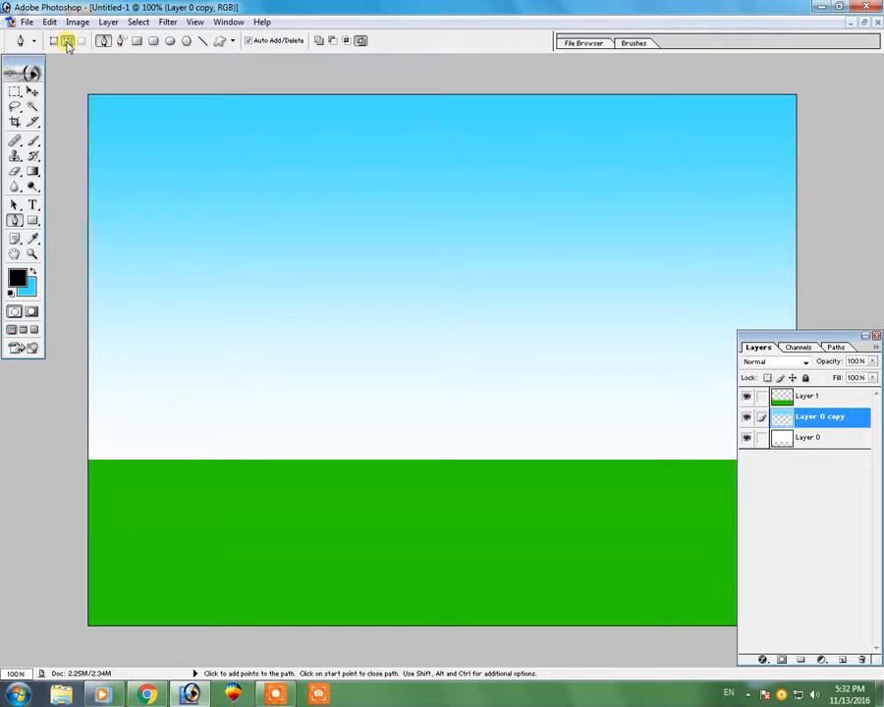
pyautogui.click(317, 40)
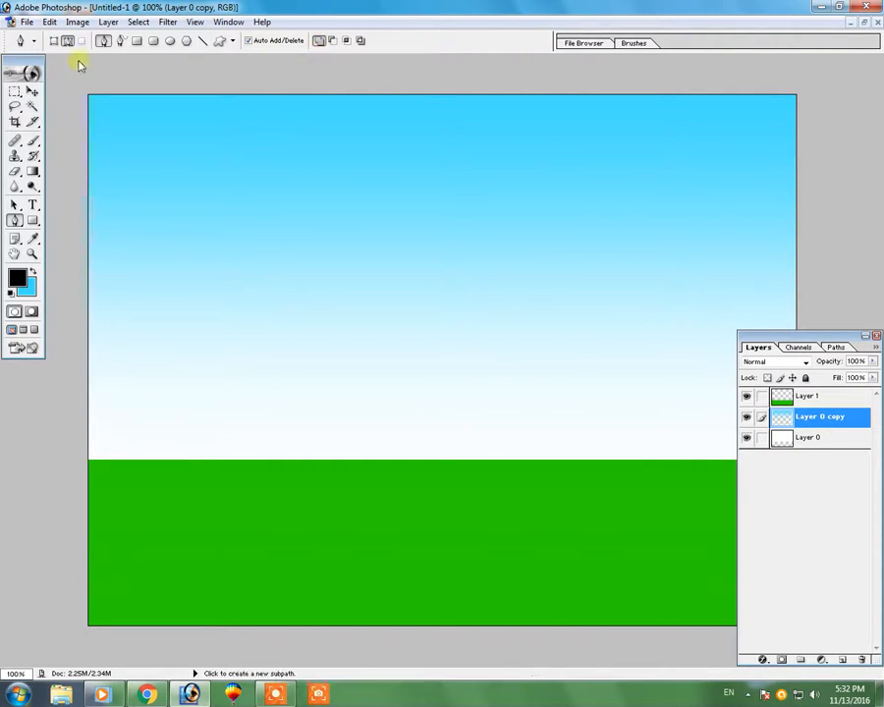
pyautogui.click(180, 460)
pyautogui.moveTo(91, 644); pyautogui.dragTo(39, 668)
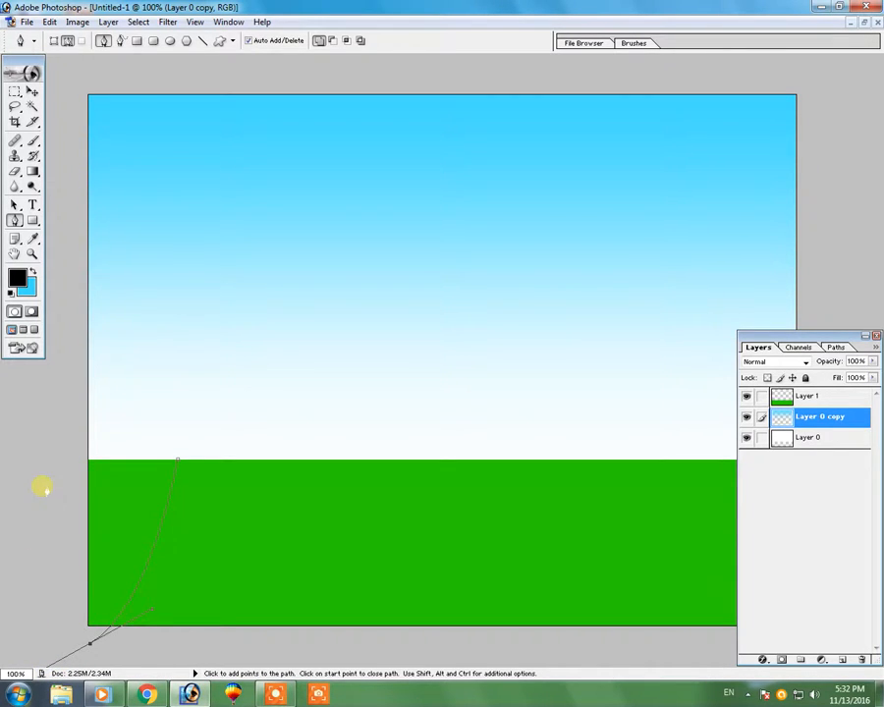
pyautogui.click(206, 659)
pyautogui.click(299, 645)
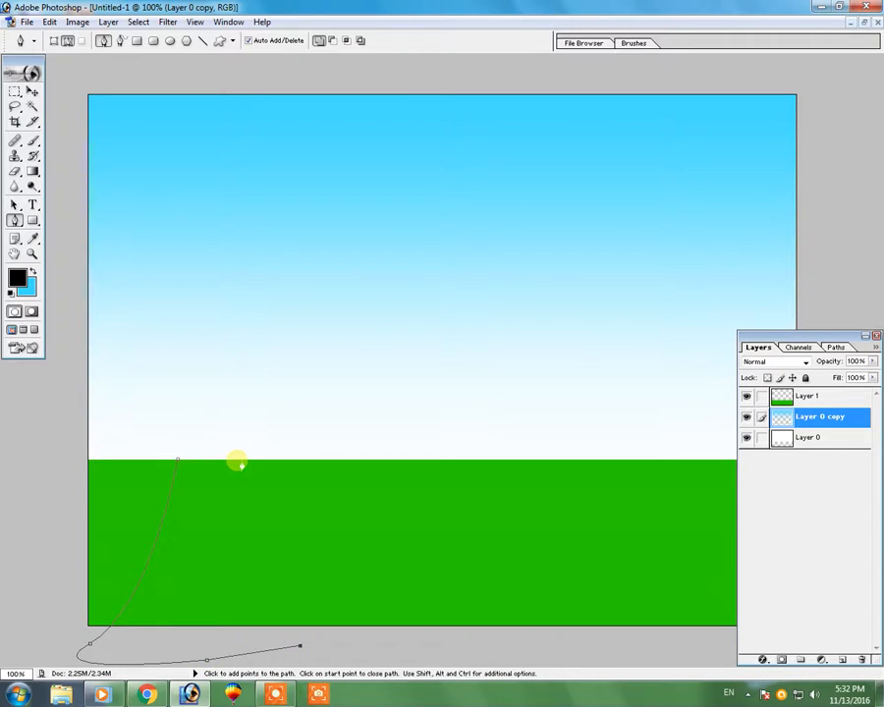
pyautogui.moveTo(237, 459); pyautogui.dragTo(262, 414)
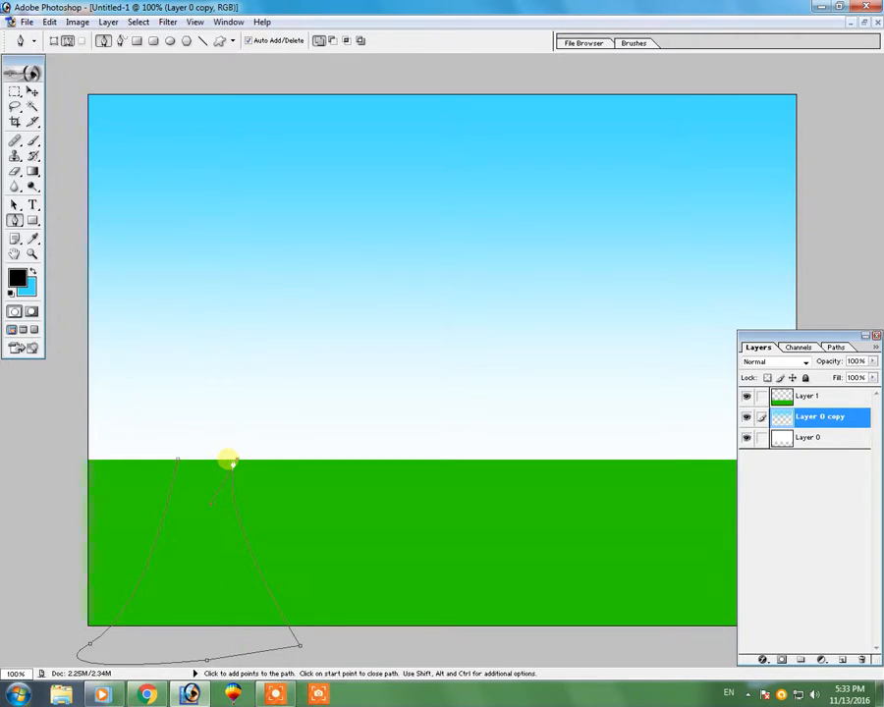
pyautogui.hotkey('ctrl', 'Return')
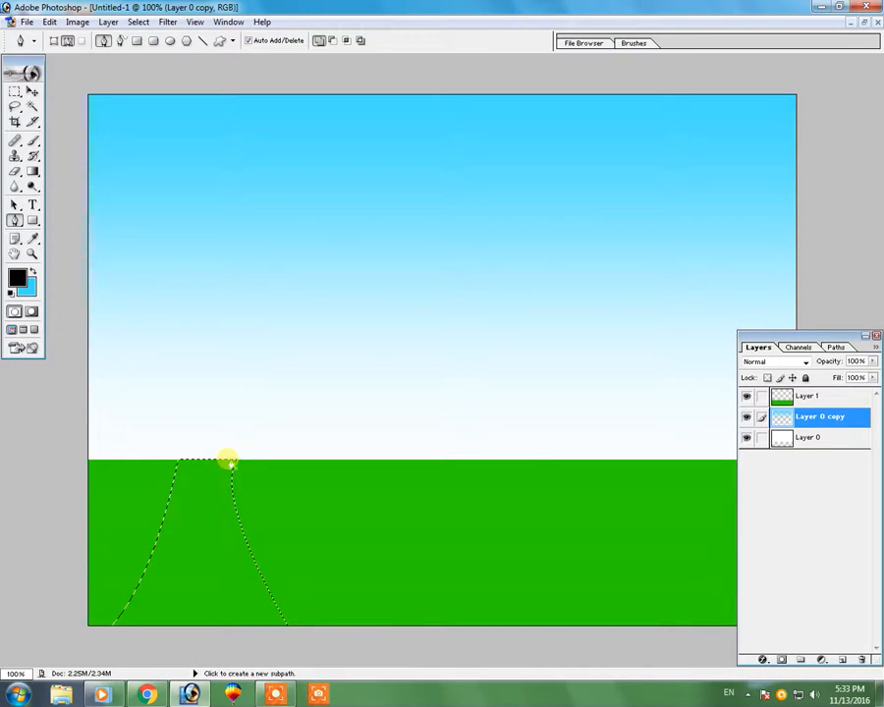
# - Fill the road selection on Layer 1 with grey A7A7A7 as the background colour, and deselect
pyautogui.click(27, 286)
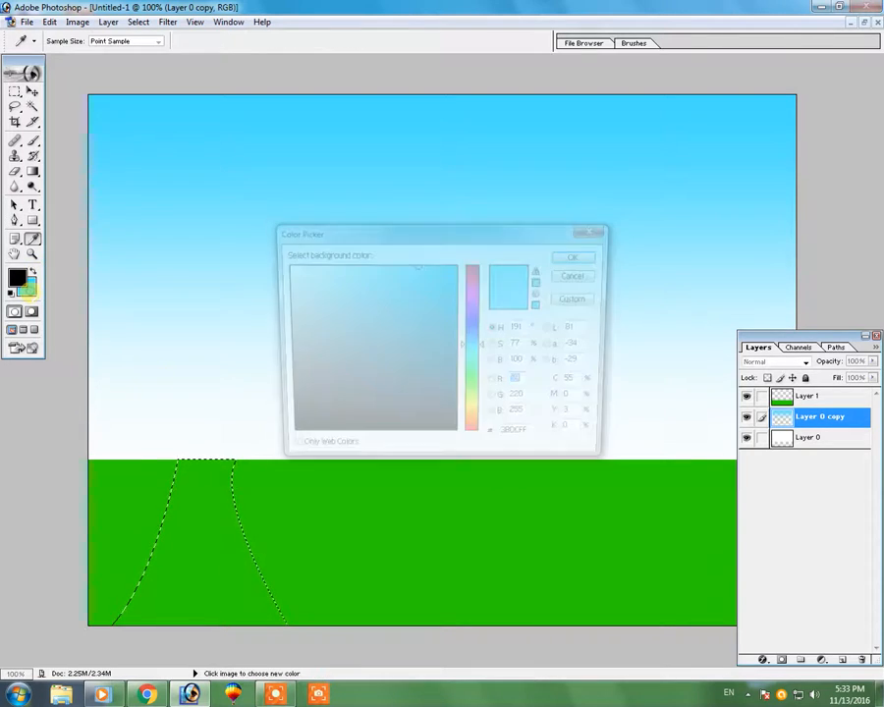
pyautogui.moveTo(334, 363); pyautogui.dragTo(267, 327)
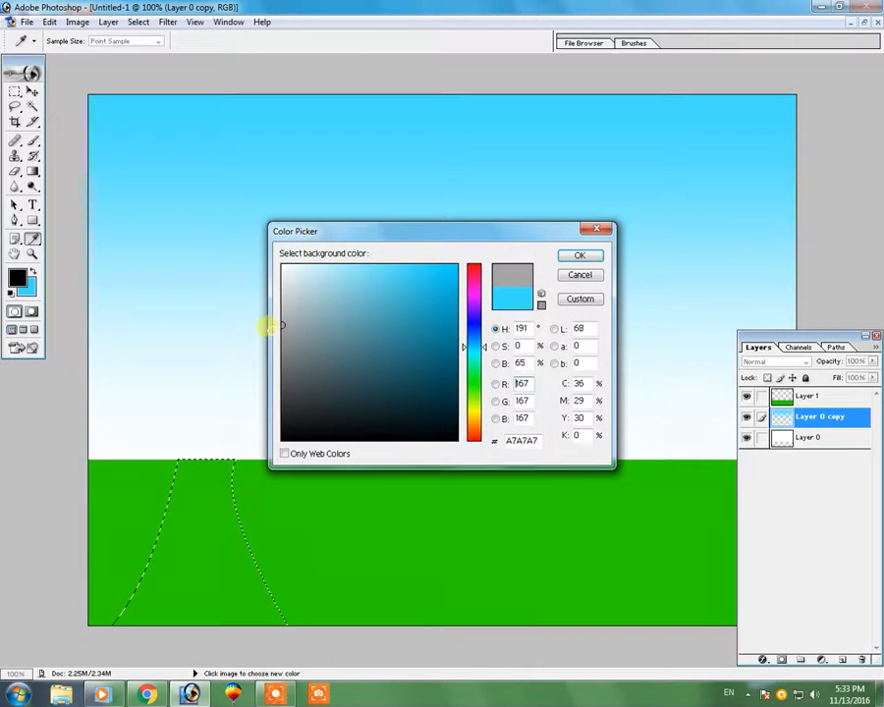
pyautogui.press('Return')
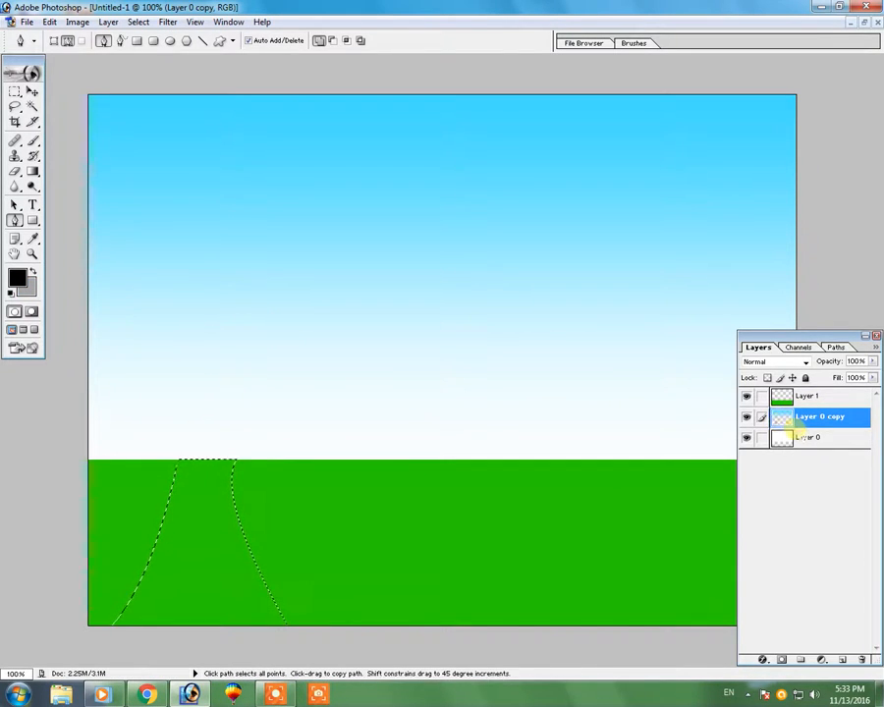
pyautogui.click(782, 397)
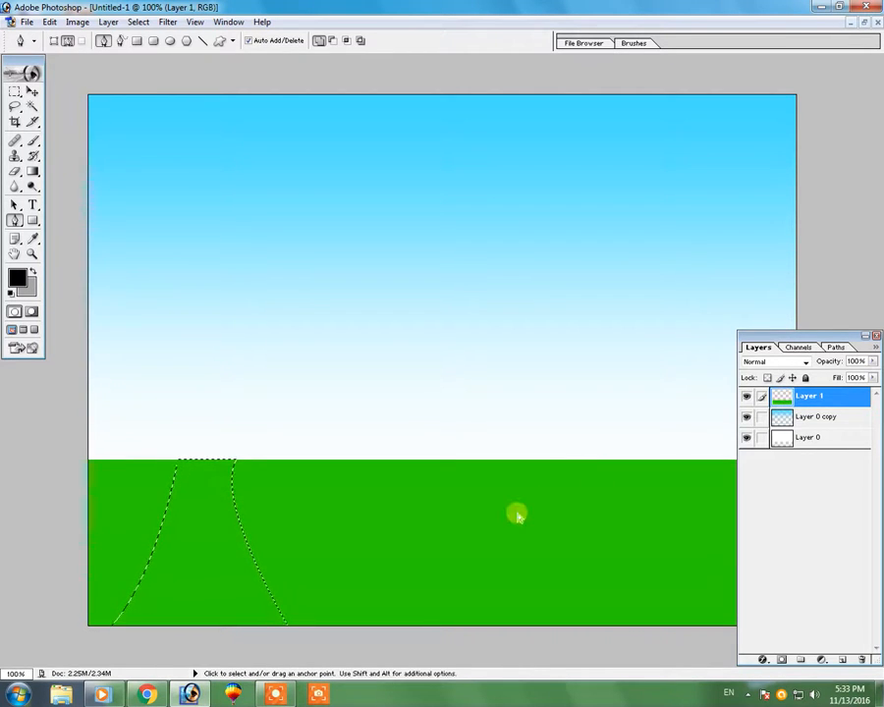
pyautogui.hotkey('ctrl', 'BackSpace')
pyautogui.hotkey('ctrl', 'd')
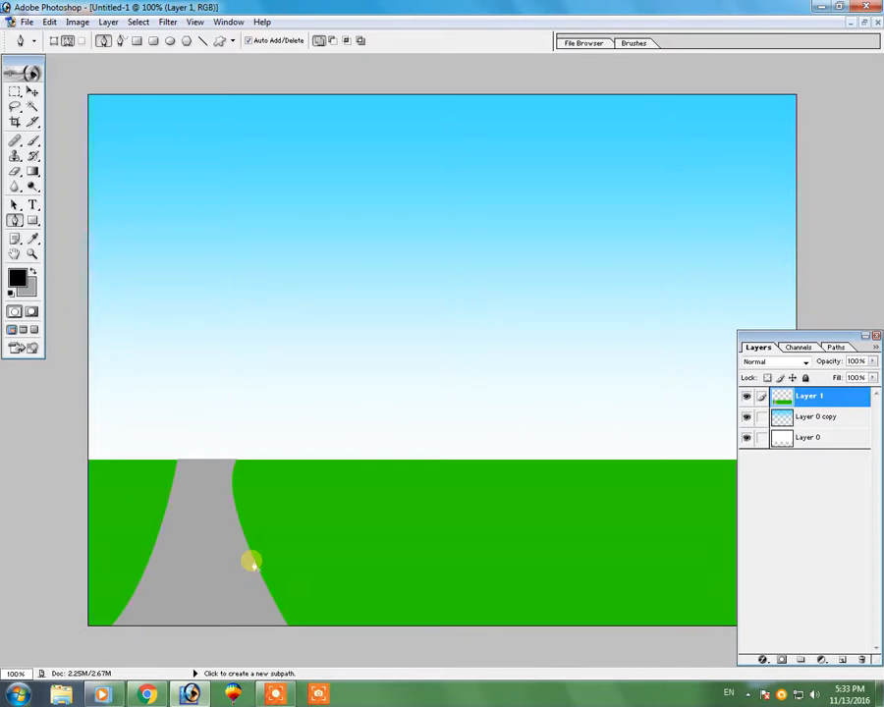
# - Apply a 50-300mm Zoom Lens Flare to Layer 0 copy, centred in the upper-right sky, with brightness slightly above 100%
pyautogui.click(32, 91)
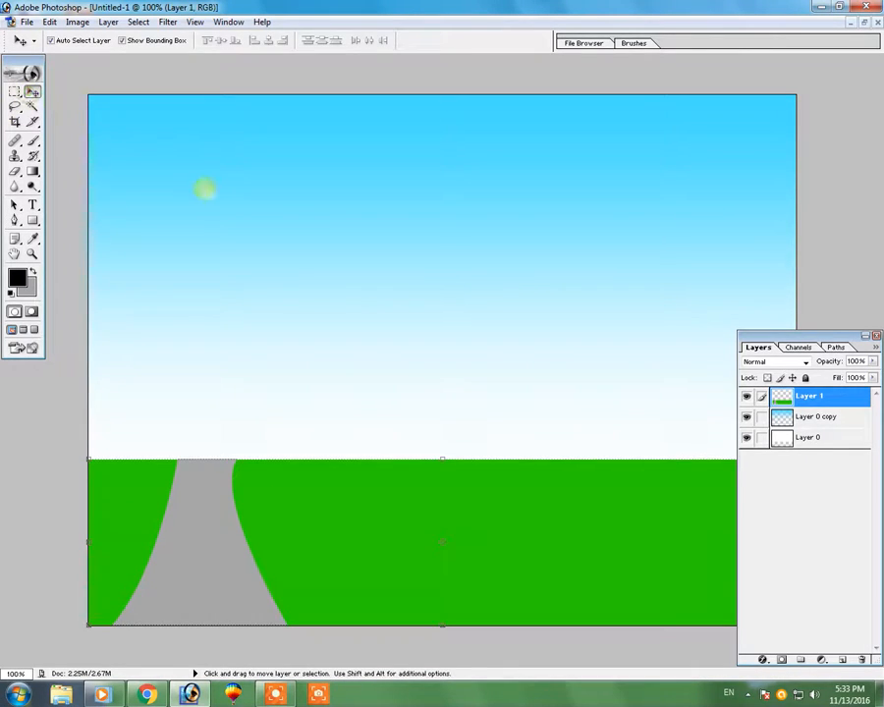
pyautogui.click(781, 418)
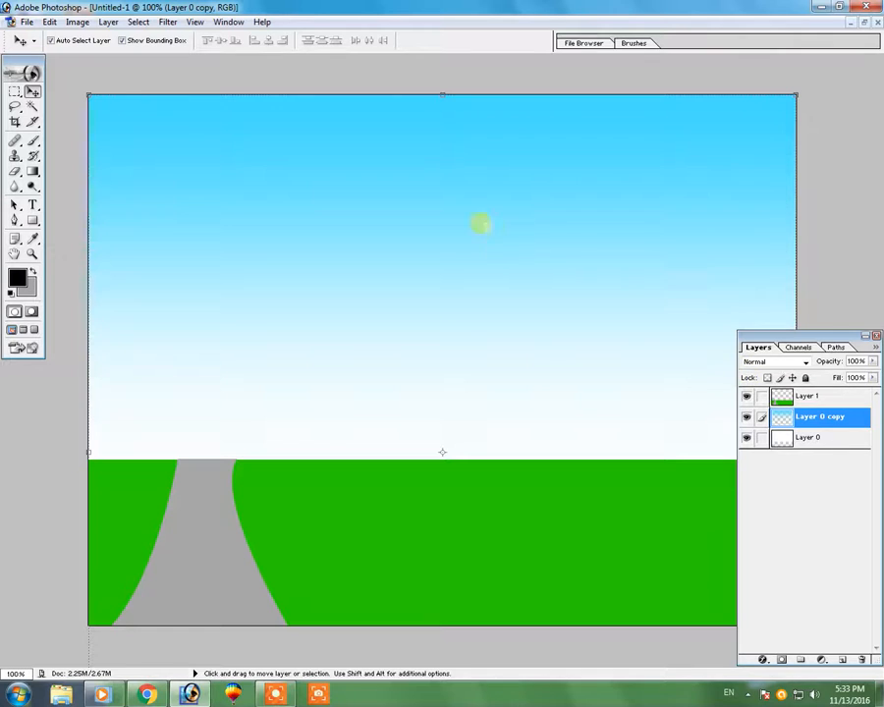
pyautogui.click(168, 22)
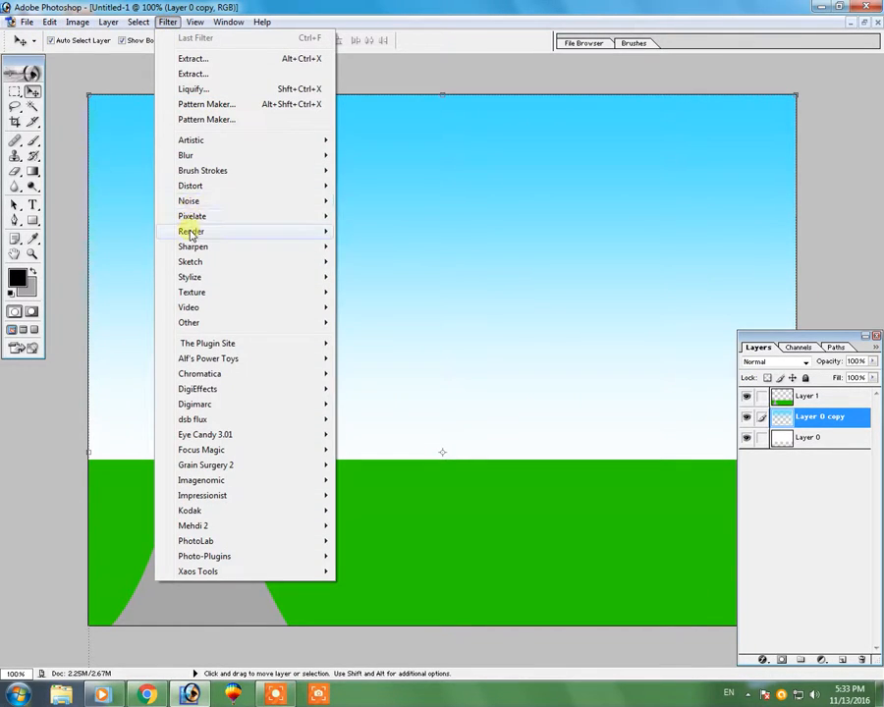
pyautogui.moveTo(219, 234)
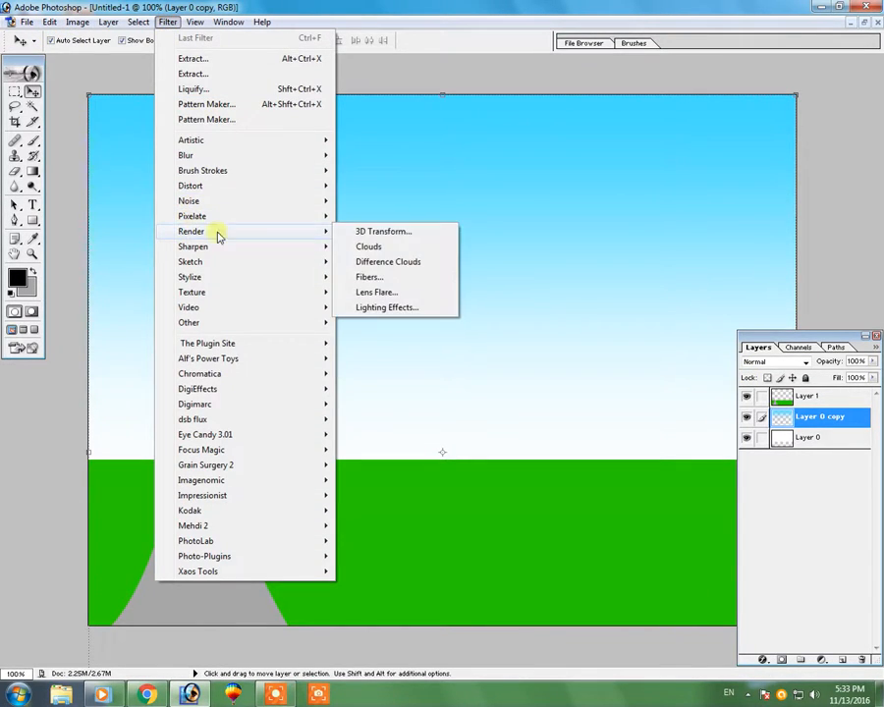
pyautogui.click(376, 292)
pyautogui.moveTo(401, 257); pyautogui.dragTo(451, 227)
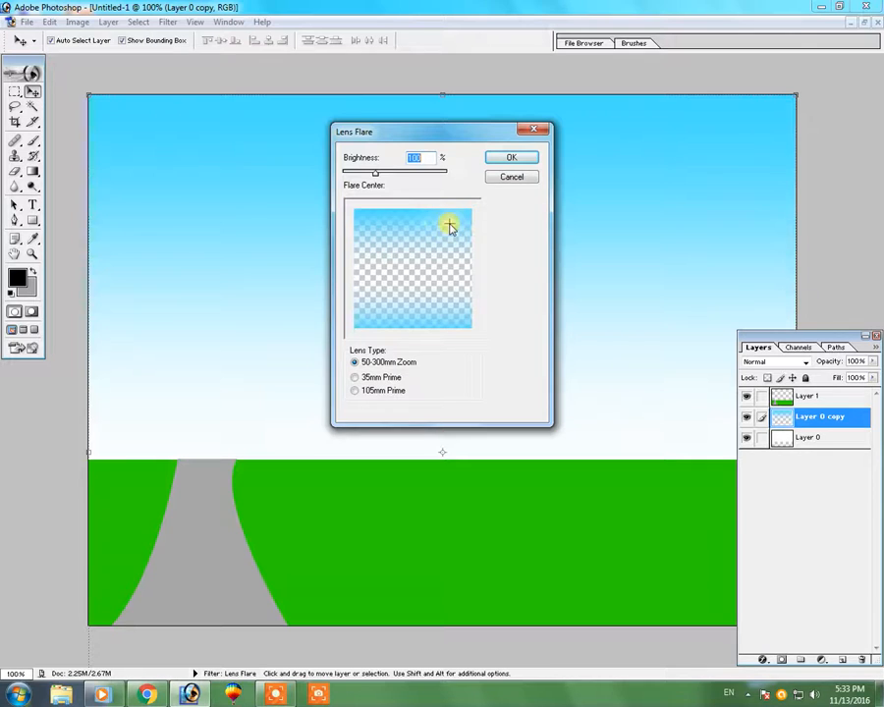
pyautogui.moveTo(378, 175); pyautogui.dragTo(388, 174)
pyautogui.click(506, 159)
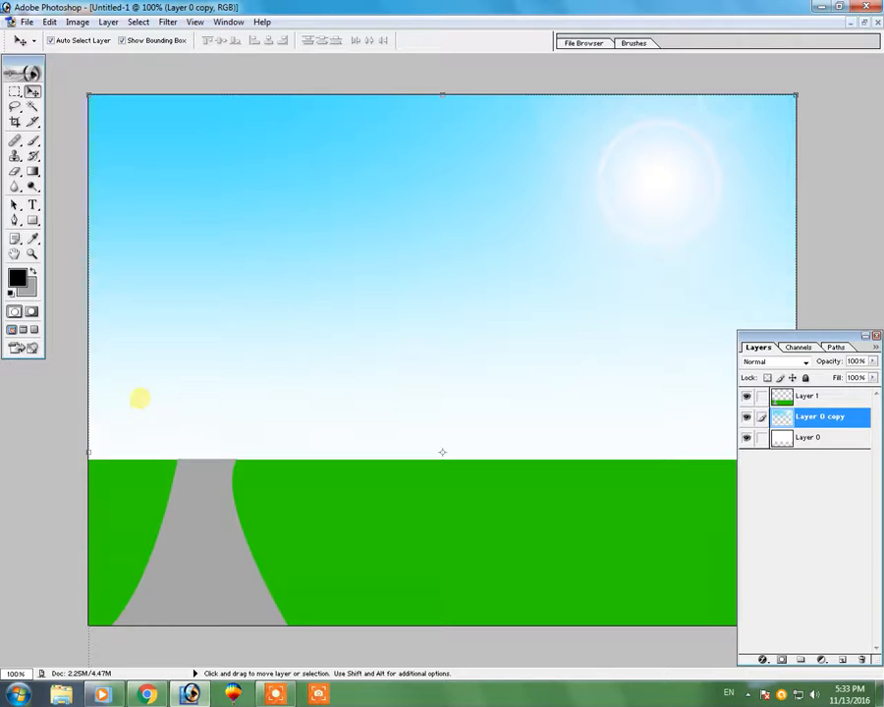
# - Start a bird-shaped Pen path in the mid-sky at 300% zoom, curving the left wing's lower edge down to a corner point
pyautogui.hotkey('ctrl', '0')
pyautogui.hotkey('ctrl', '+')
pyautogui.hotkey('ctrl', '+')
pyautogui.hotkey('ctrl', '+')
pyautogui.hotkey('ctrl', '+')
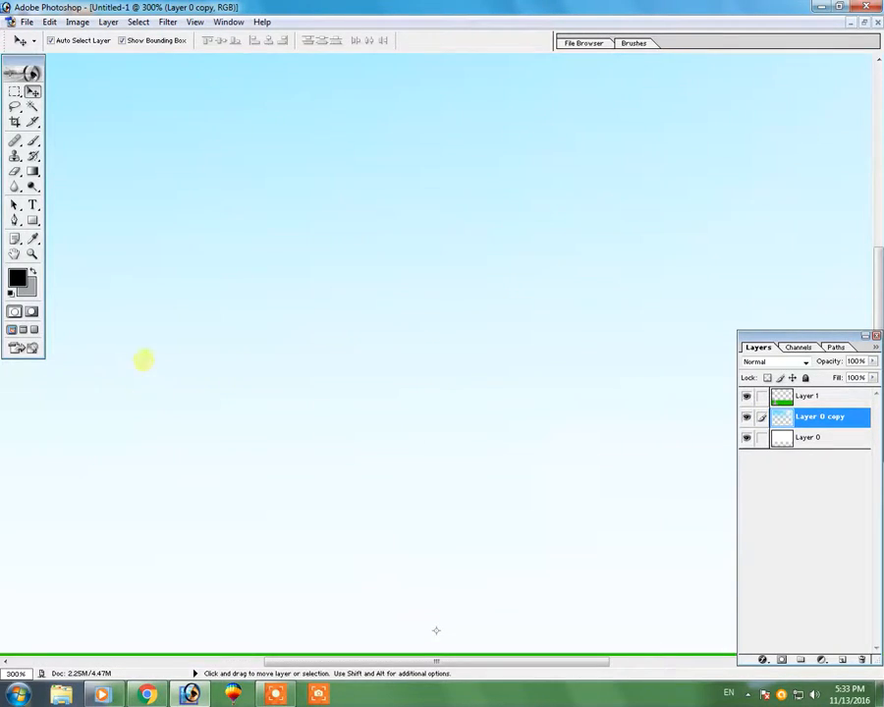
pyautogui.moveTo(416, 203); pyautogui.dragTo(319, 334)
pyautogui.moveTo(317, 428); pyautogui.dragTo(358, 270)
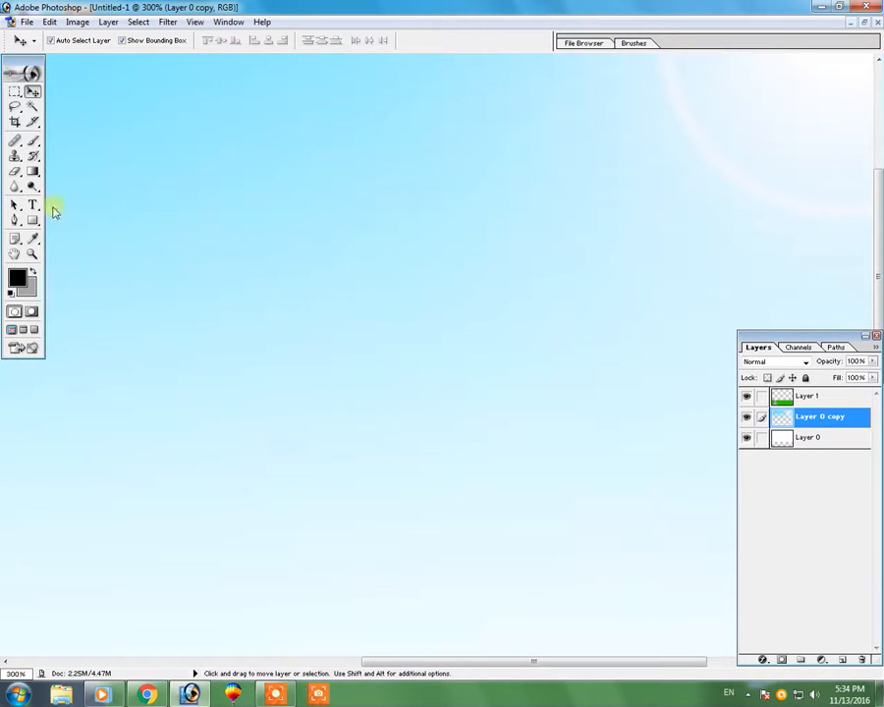
pyautogui.click(15, 220)
pyautogui.click(338, 182)
pyautogui.moveTo(379, 227); pyautogui.dragTo(378, 252)
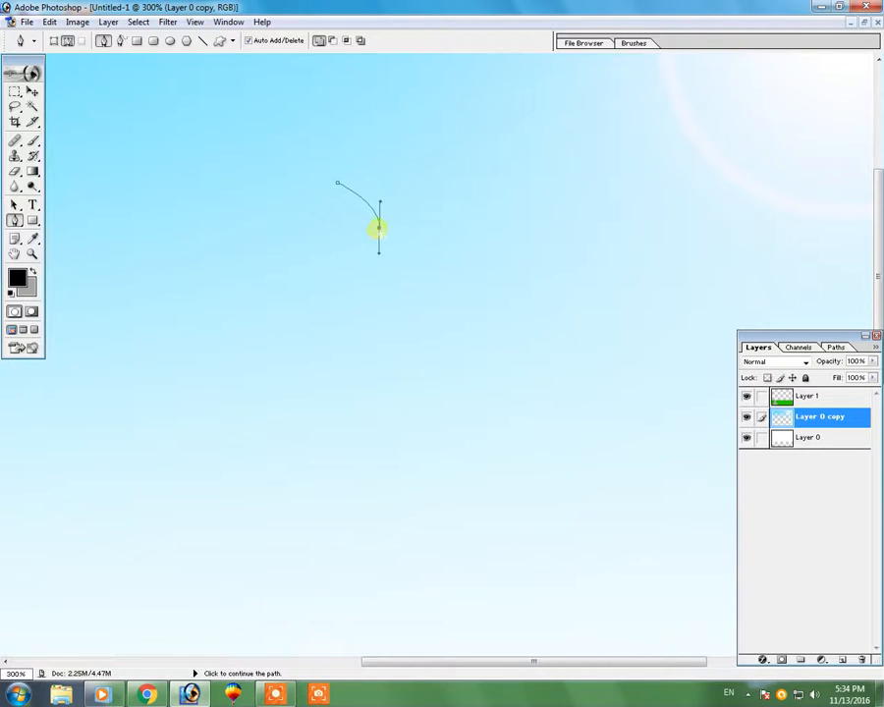
pyautogui.click(379, 227)
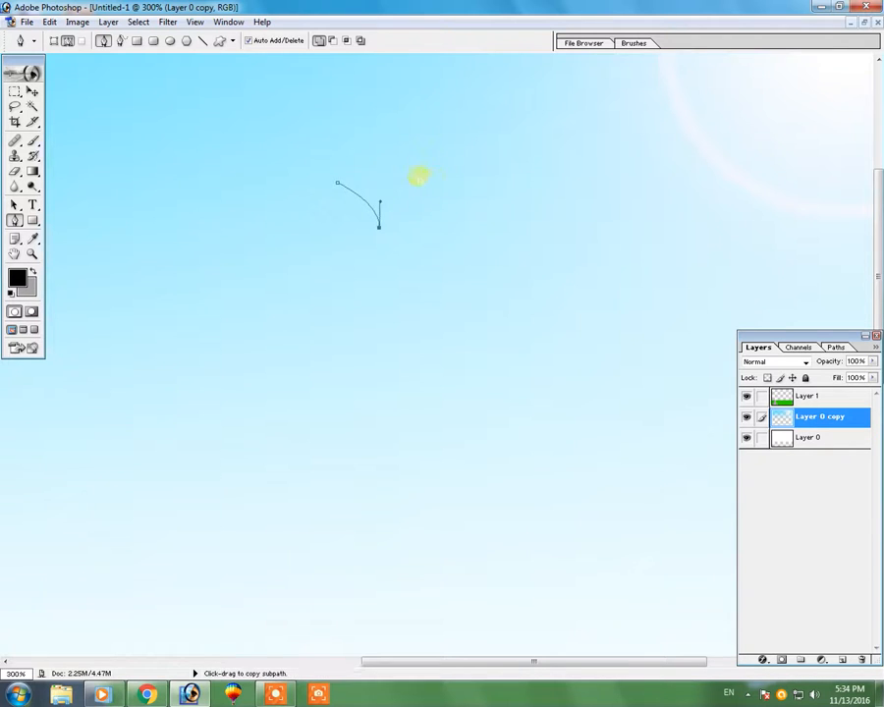
# - Curve the bird path up to the right wing tip and undo the upper-edge anchor points placed after it
pyautogui.moveTo(406, 177); pyautogui.dragTo(379, 205)
pyautogui.hotkey('ctrl', 'z')
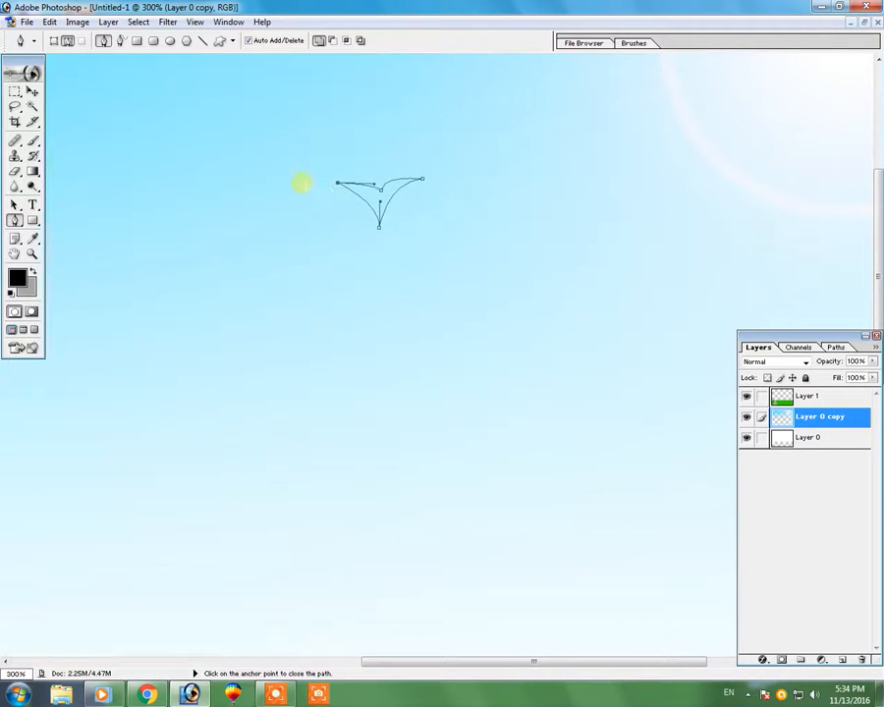
pyautogui.hotkey('ctrl', 'alt', 'z')
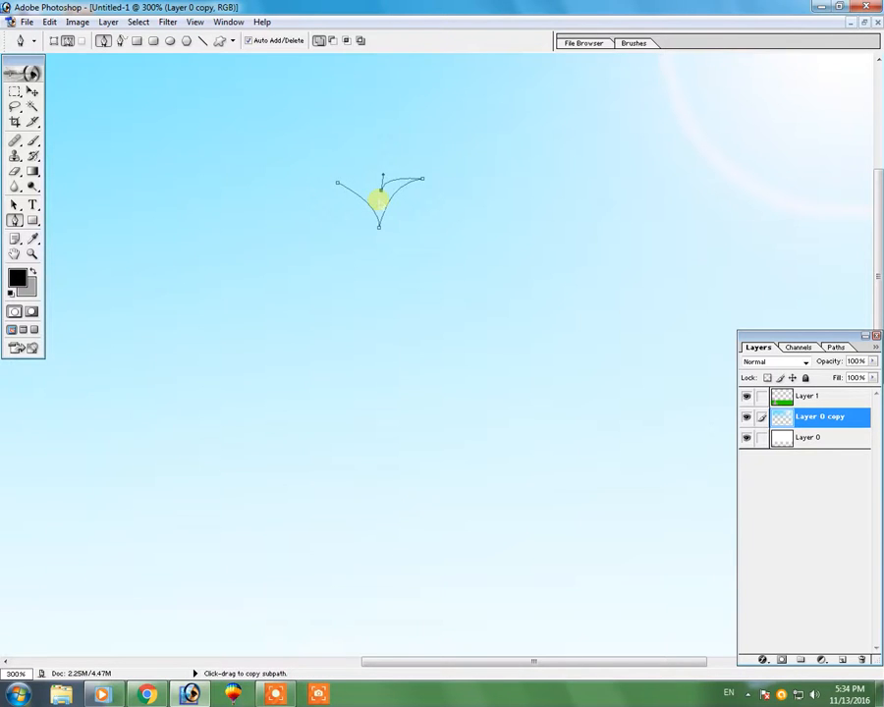
pyautogui.hotkey('ctrl', 'alt', 'z')
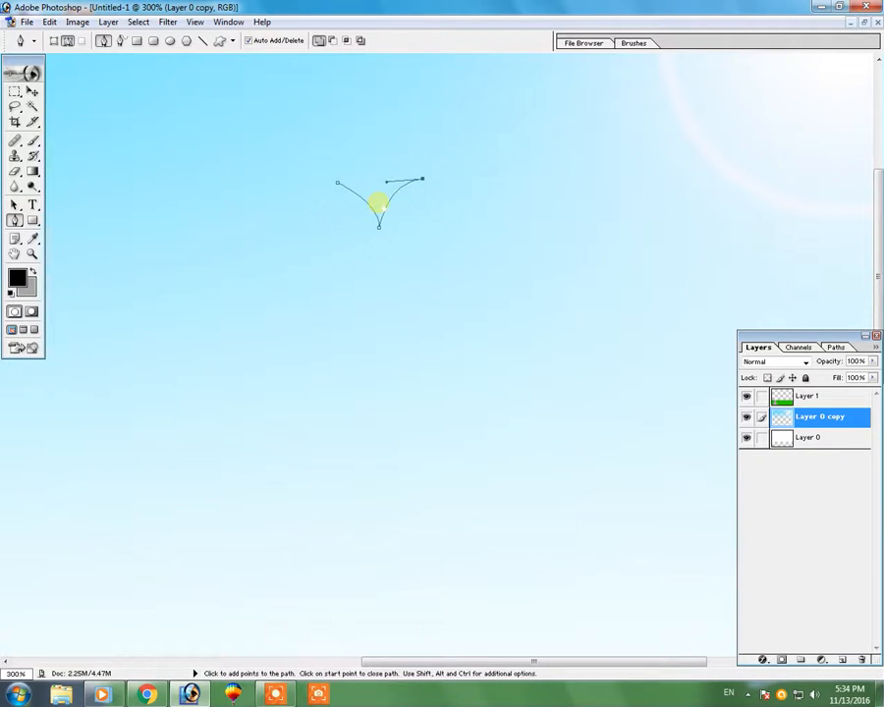
# - Close the bird path by curving its upper edge through a corner point between the wings to the left wing tip
pyautogui.moveTo(379, 202); pyautogui.dragTo(363, 235)
pyautogui.keyDown('alt'); pyautogui.click(379, 203); pyautogui.keyUp('alt')
pyautogui.moveTo(336, 183); pyautogui.dragTo(318, 189)
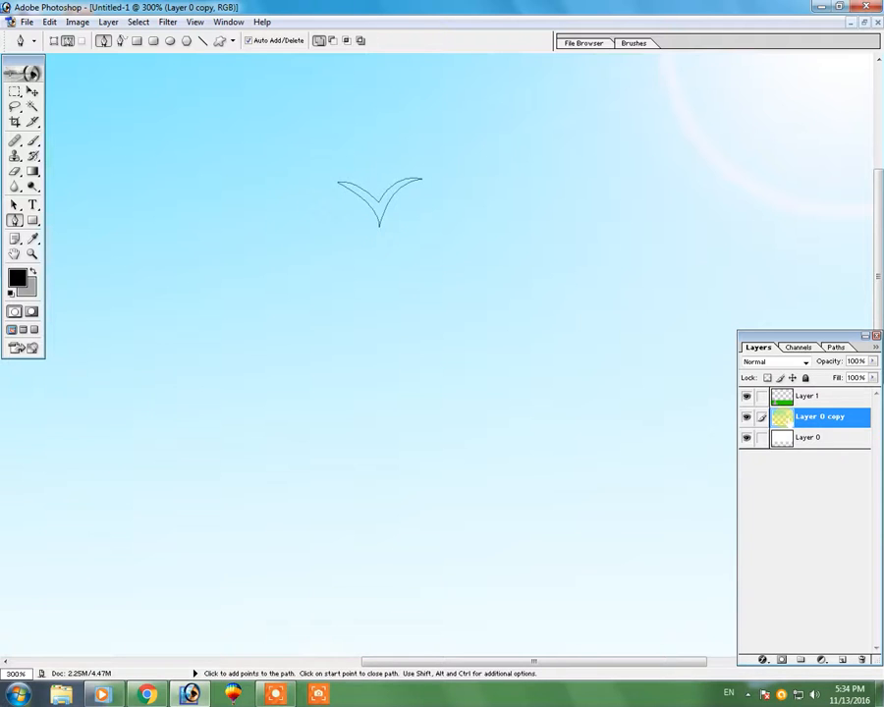
# - Convert the bird path to a selection and fill it on Layer 0 copy with black as the background colour
pyautogui.hotkey('ctrl', 'Return')
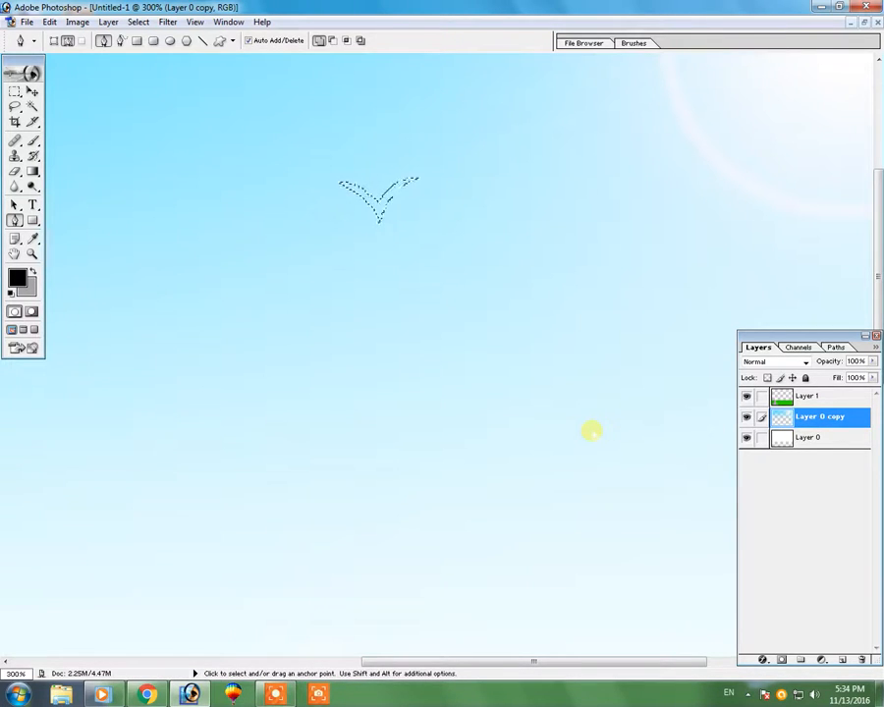
pyautogui.click(32, 272)
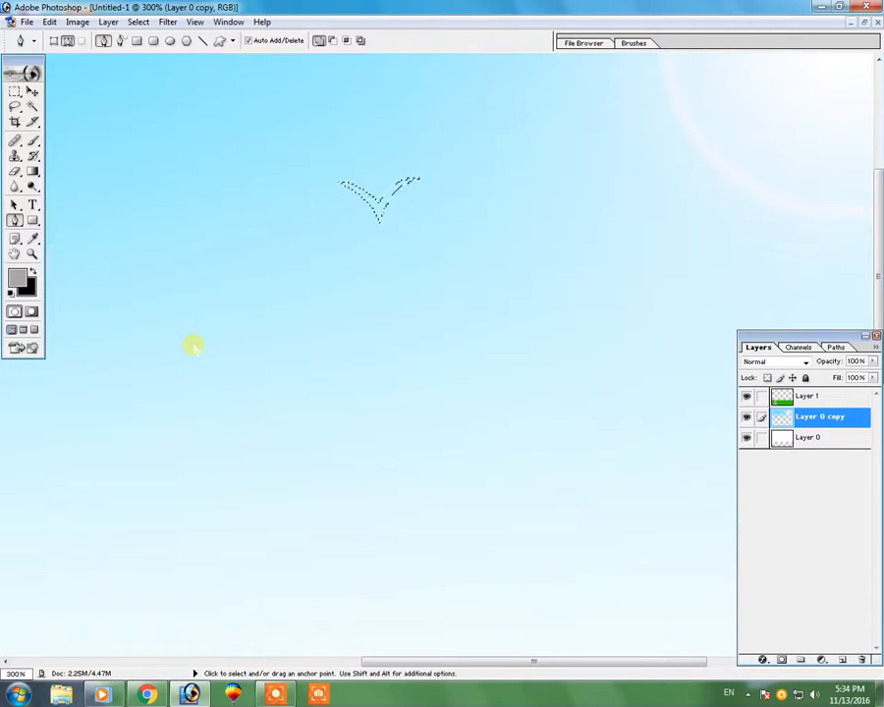
pyautogui.hotkey('ctrl', 'BackSpace')
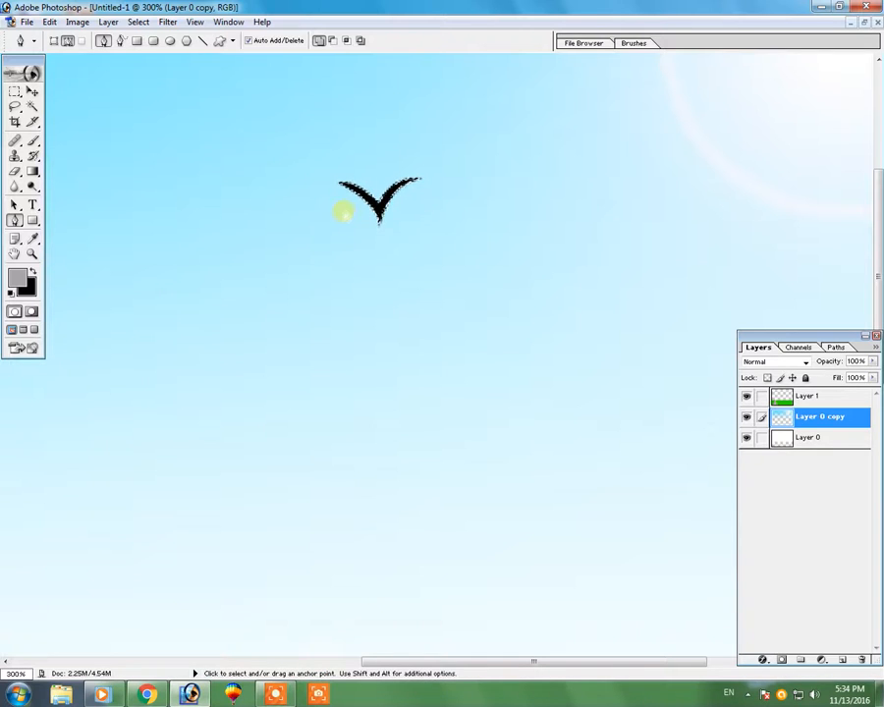
# - Copy the black bird onto a new layer above Layer 0 copy and place the copy just below and left of the original
pyautogui.hotkey('ctrl', 'd')
pyautogui.hotkey('ctrl', 'shift', 'alt', 'n')
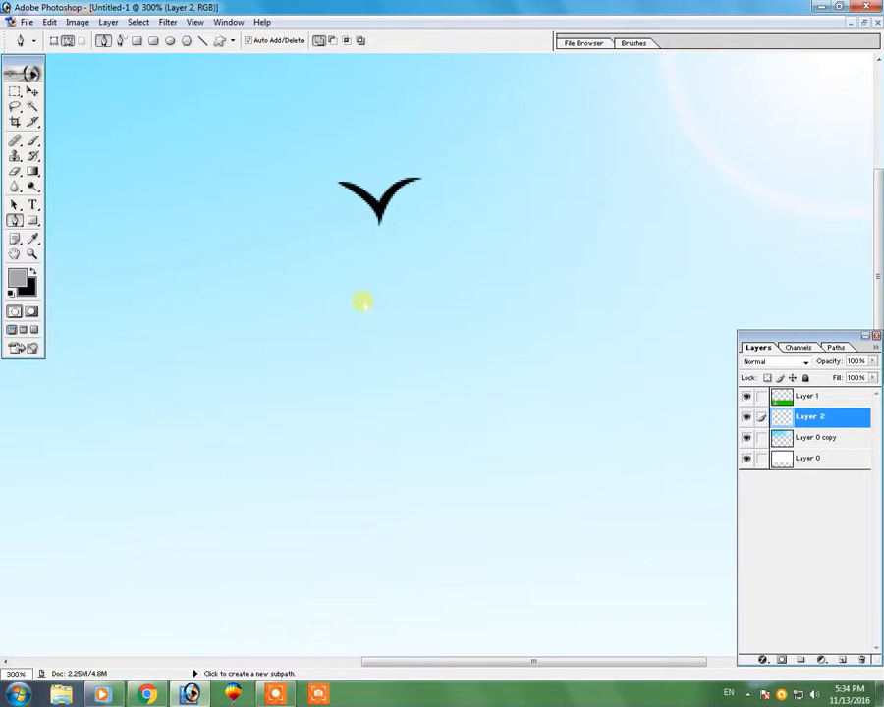
pyautogui.press('v')
pyautogui.moveTo(379, 214); pyautogui.dragTo(321, 246)
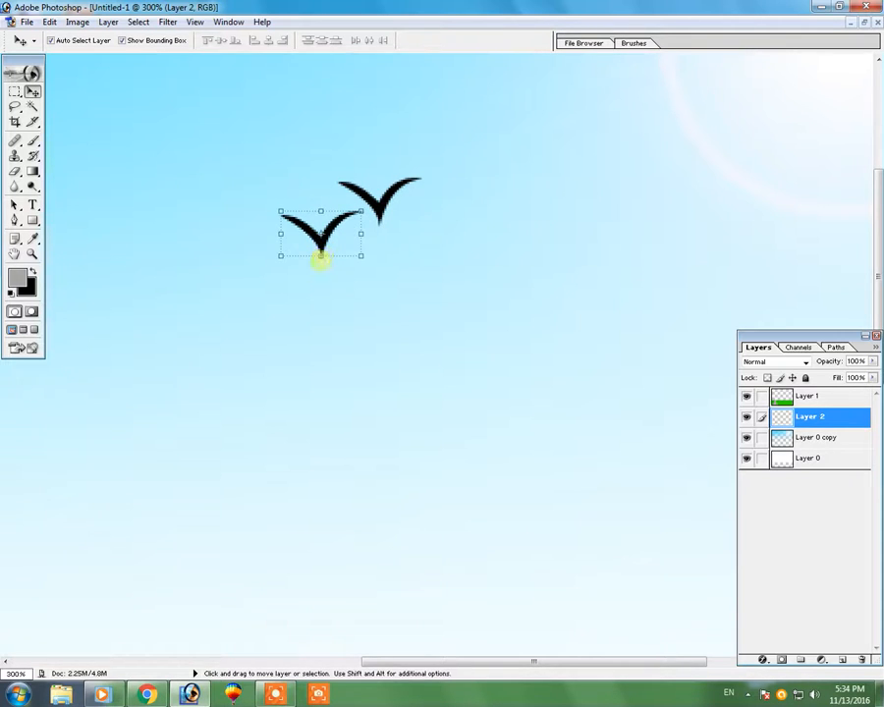
# - Duplicate the Layer 2 bird twice to form a second pair of birds in the left part of the sky
pyautogui.hotkey('ctrl', '0')
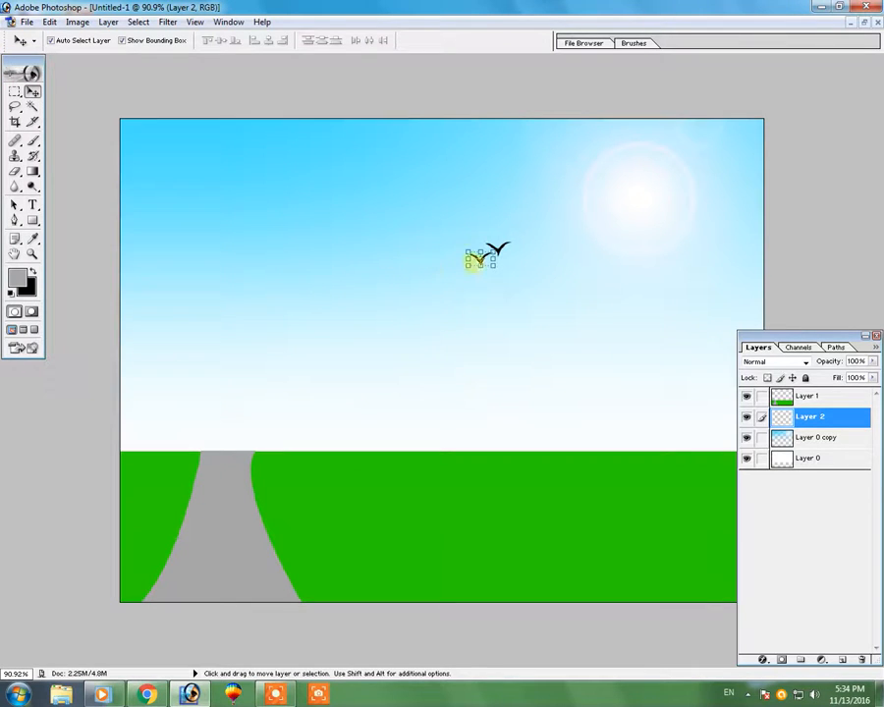
pyautogui.moveTo(479, 253); pyautogui.dragTo(204, 225)
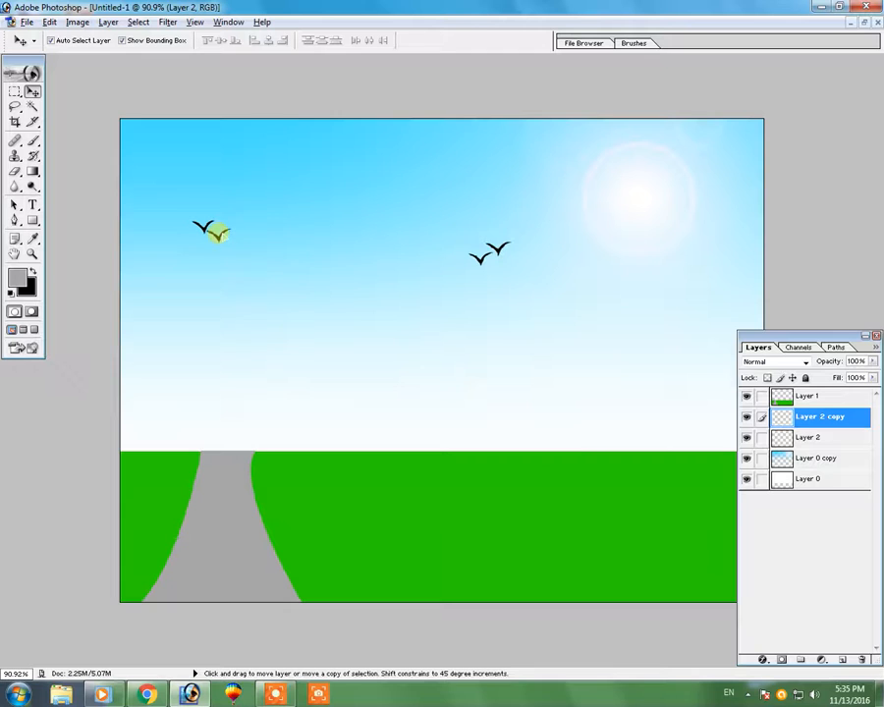
pyautogui.moveTo(221, 233); pyautogui.dragTo(221, 248)
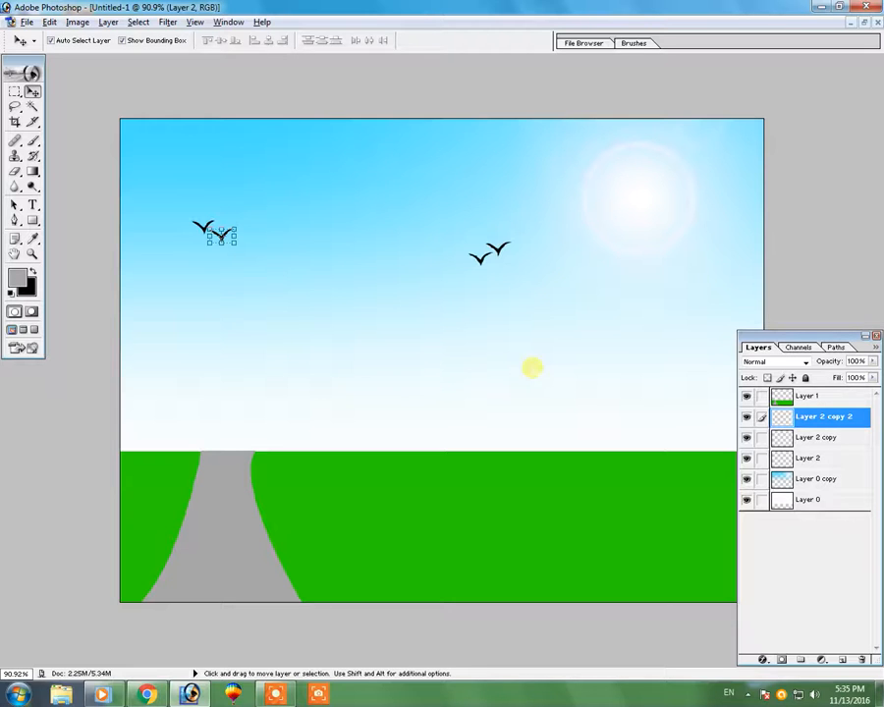
# - Select Layer 0 copy and set the foreground colour to grey B8B8B8 and the background colour to a lighter grey
pyautogui.click(401, 204)
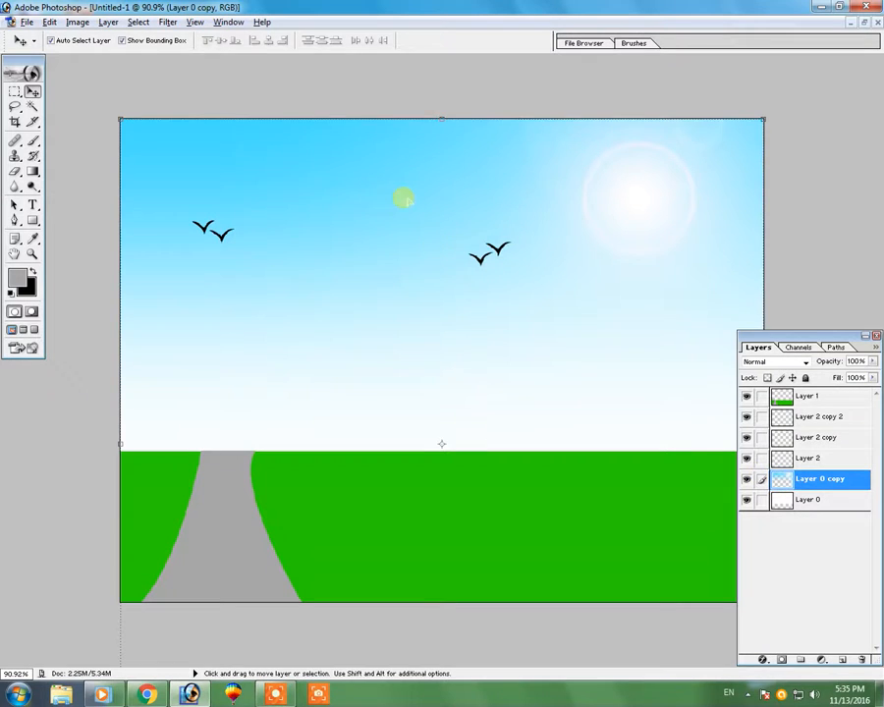
pyautogui.click(17, 281)
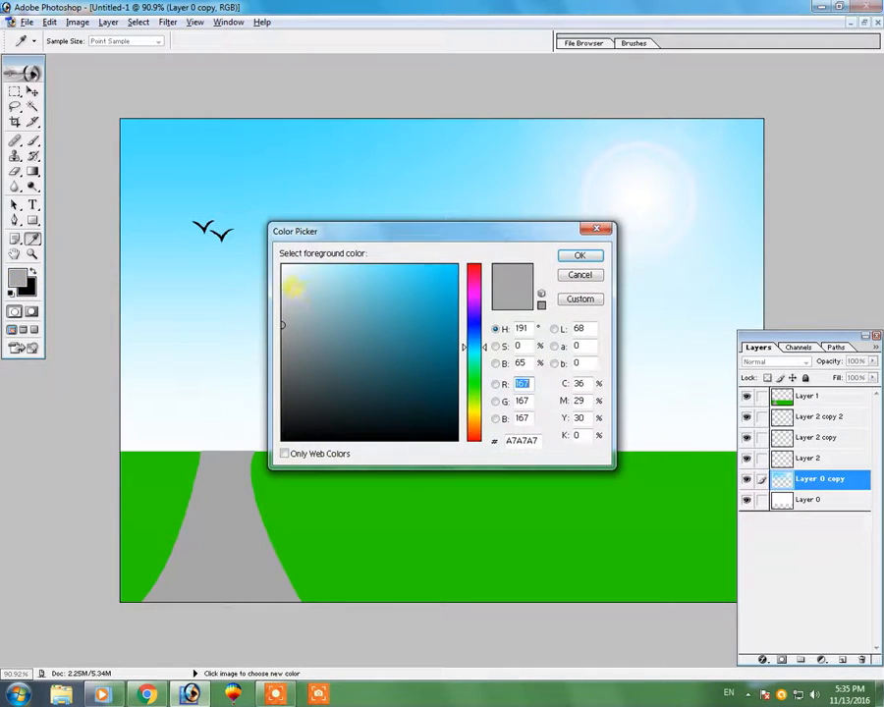
pyautogui.click(278, 312)
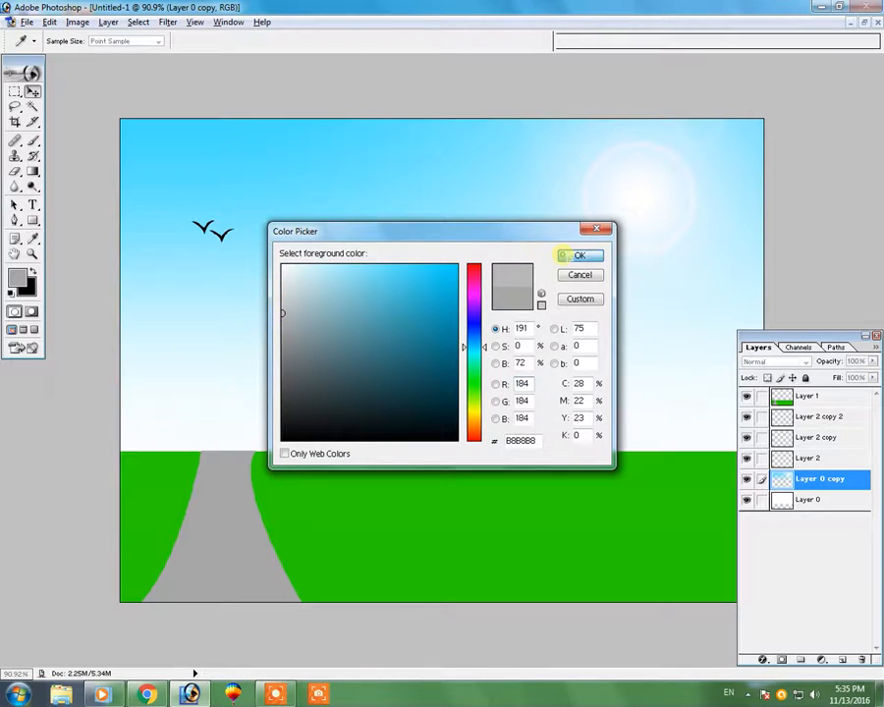
pyautogui.click(578, 256)
pyautogui.click(30, 290)
pyautogui.moveTo(294, 294)
pyautogui.mouseDown()
pyautogui.moveTo(282, 258)
pyautogui.moveTo(283, 277)
pyautogui.mouseUp()
pyautogui.click(569, 255)
pyautogui.press('v')
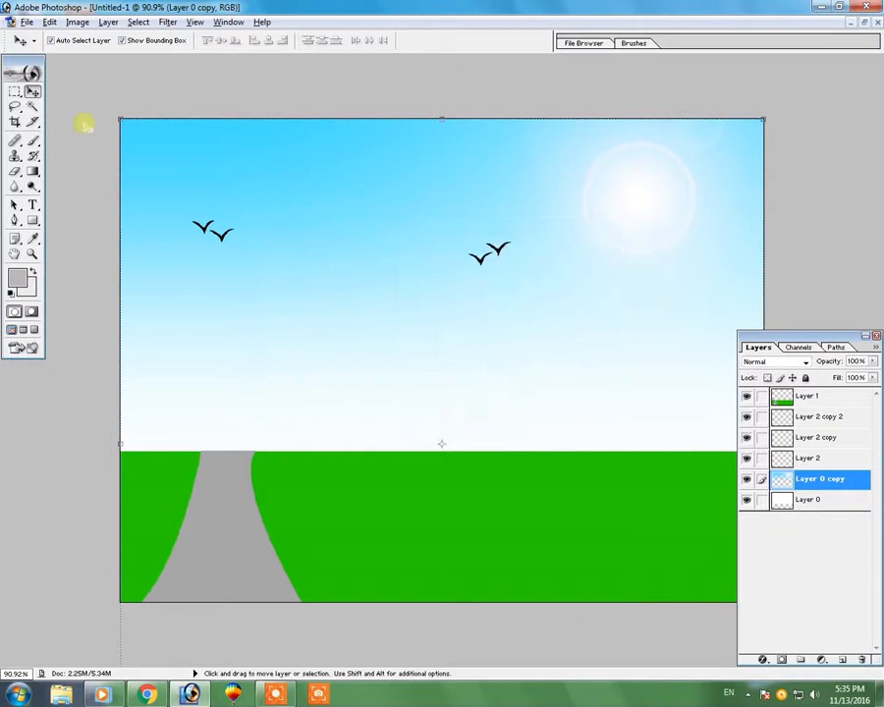
# - Try the Clouds render filter on the sky in Layer 0 copy and undo it
pyautogui.click(168, 22)
pyautogui.moveTo(204, 206)
pyautogui.moveTo(204, 250)
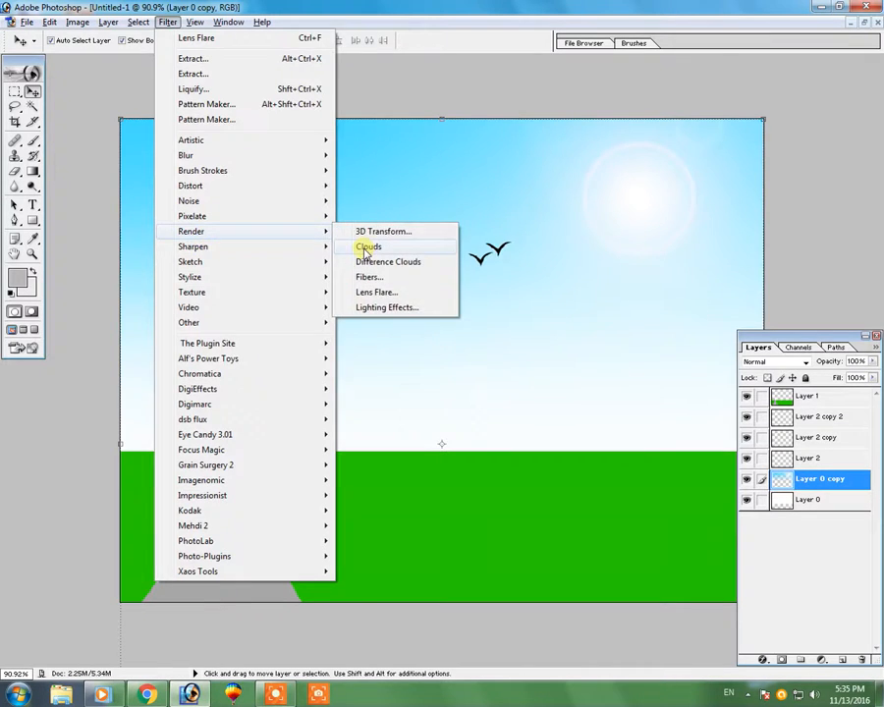
pyautogui.click(365, 246)
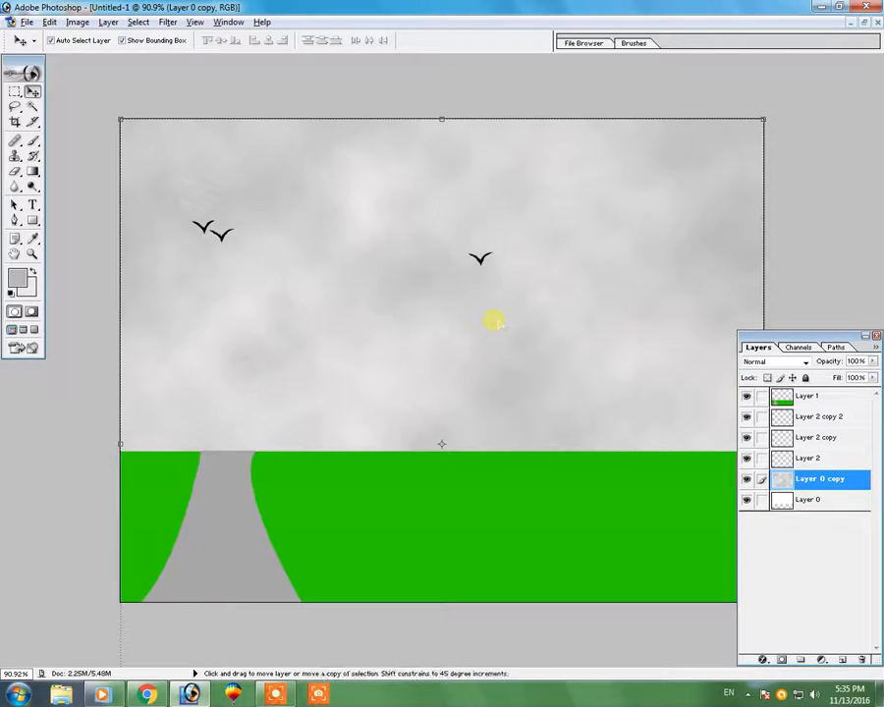
pyautogui.hotkey('ctrl', 'z')
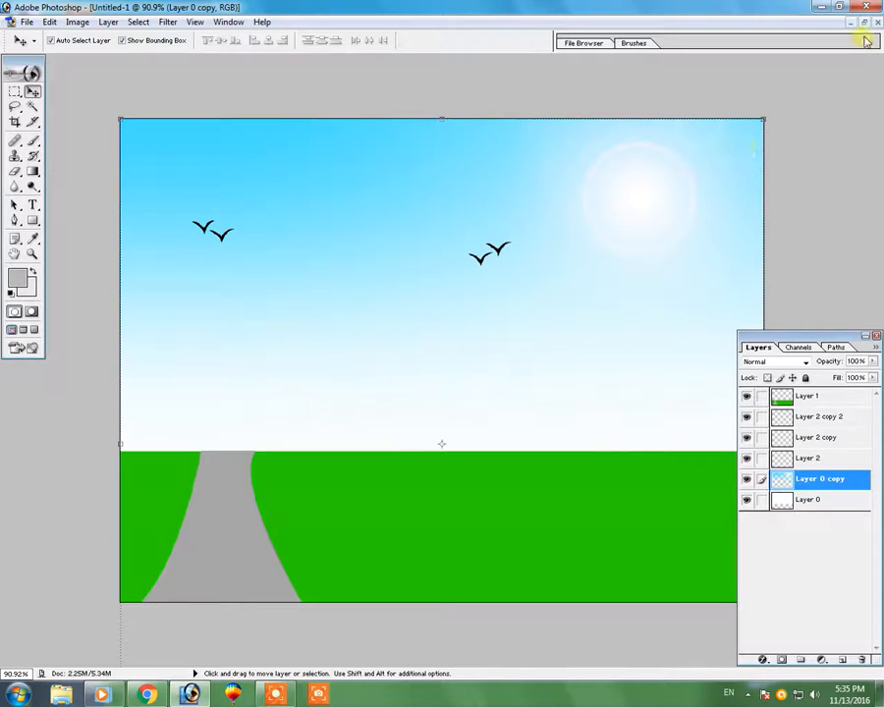
# - Restore the document to a floating window, enlarge it to show the whole canvas, and move it up in the workspace
pyautogui.click(866, 23)
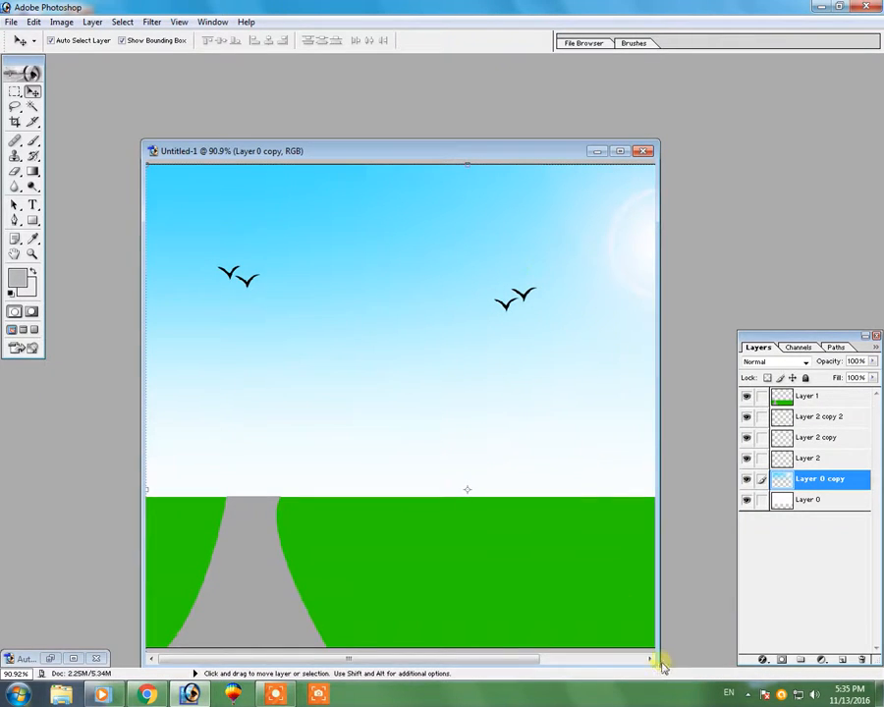
pyautogui.moveTo(664, 660); pyautogui.dragTo(836, 664)
pyautogui.moveTo(555, 147); pyautogui.dragTo(474, 80)
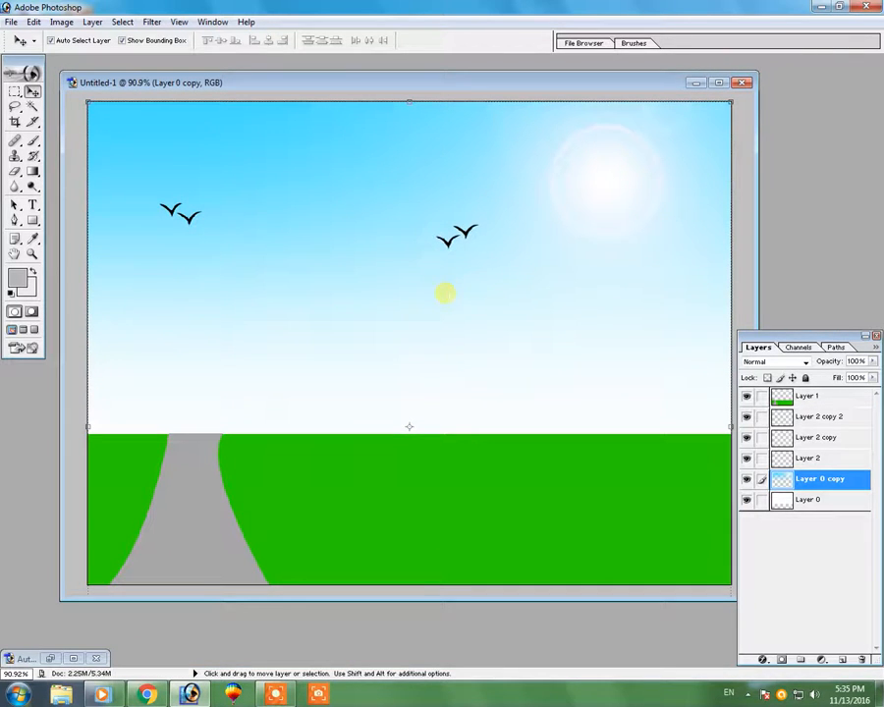
pyautogui.moveTo(147, 698)
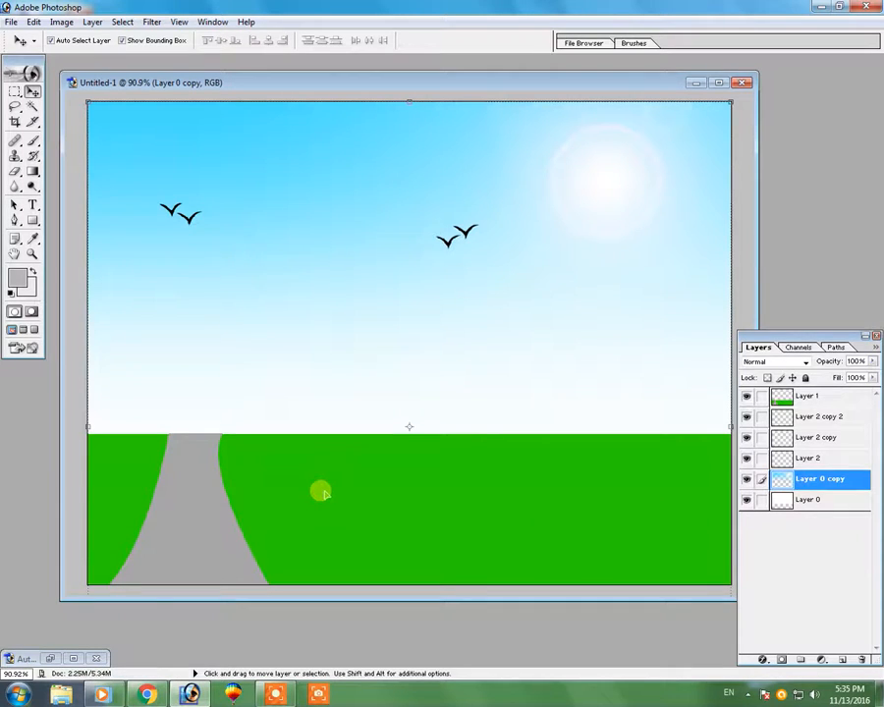
pyautogui.moveTo(276, 695)
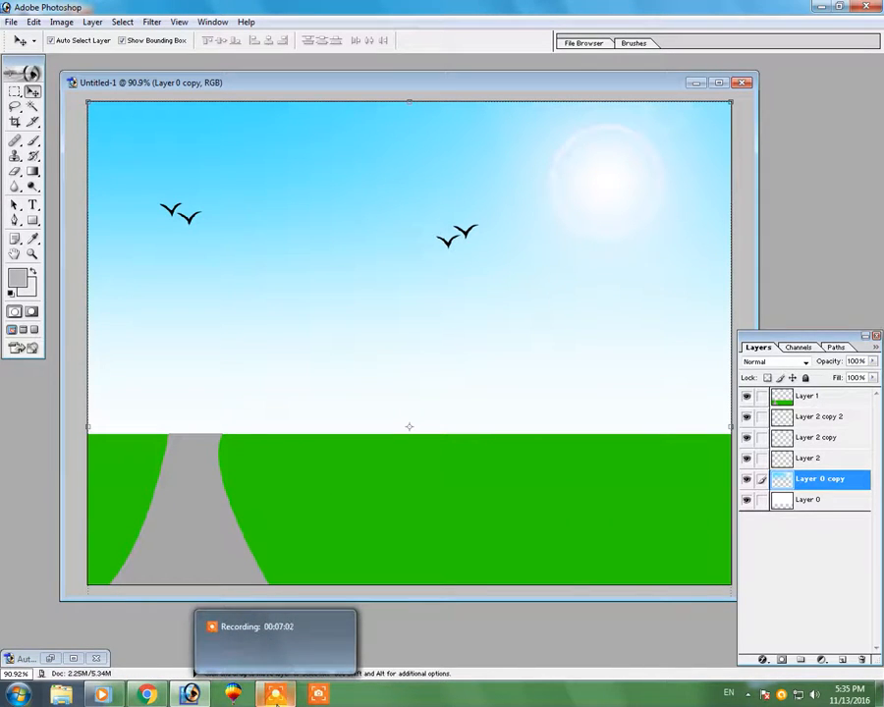